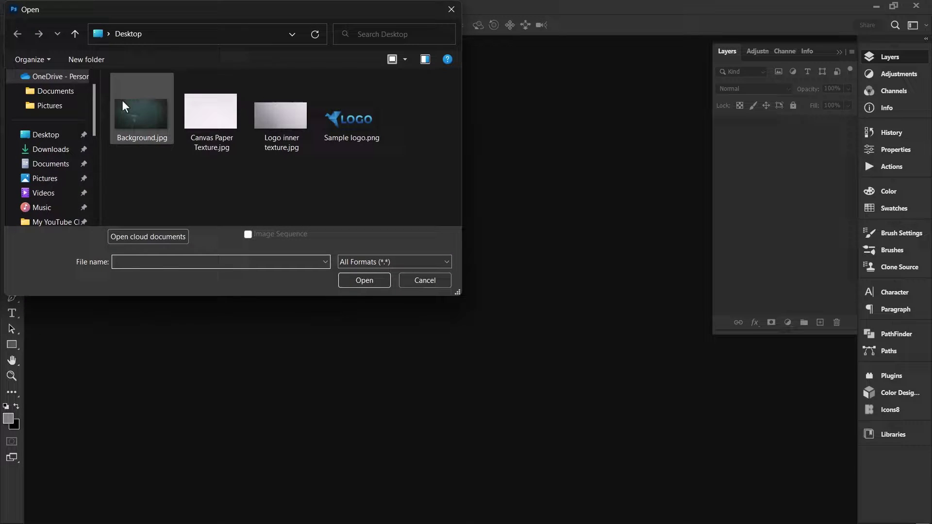
- Open Background.jpg and place Canvas Paper Texture.jpg over it, rotated -30°
click(127, 109)
click(362, 281)
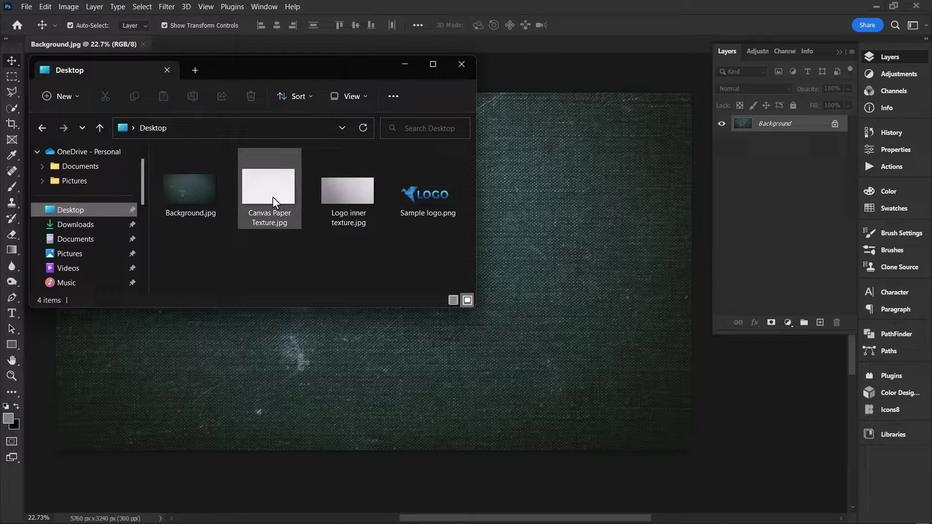
drag(272, 196, 538, 275)
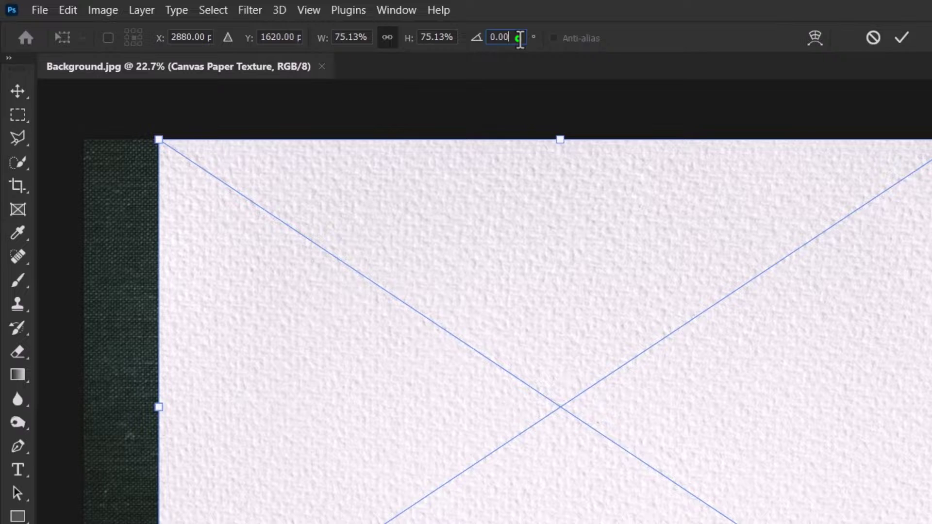
click(335, 25)
text(-30)
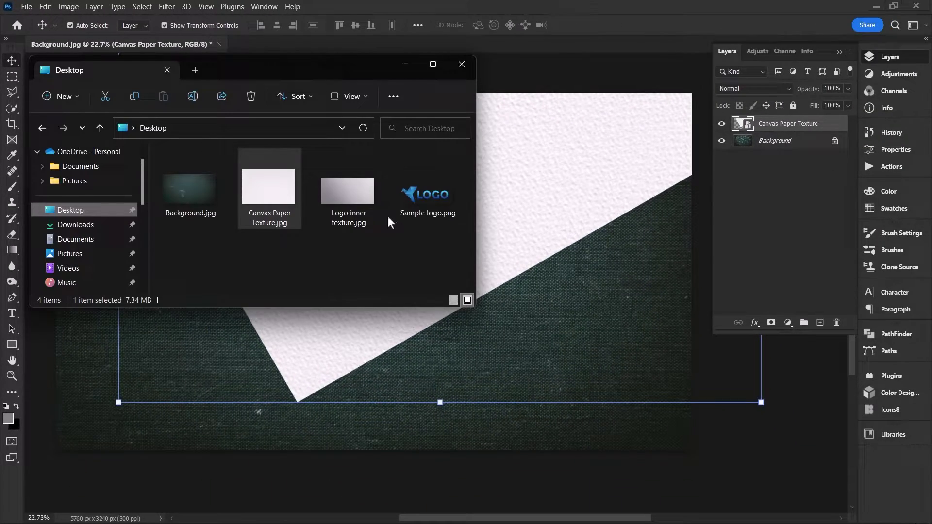
- Place Sample logo.png rotated -30°, scaled to about 45%, and positioned on the paper
drag(410, 200, 523, 202)
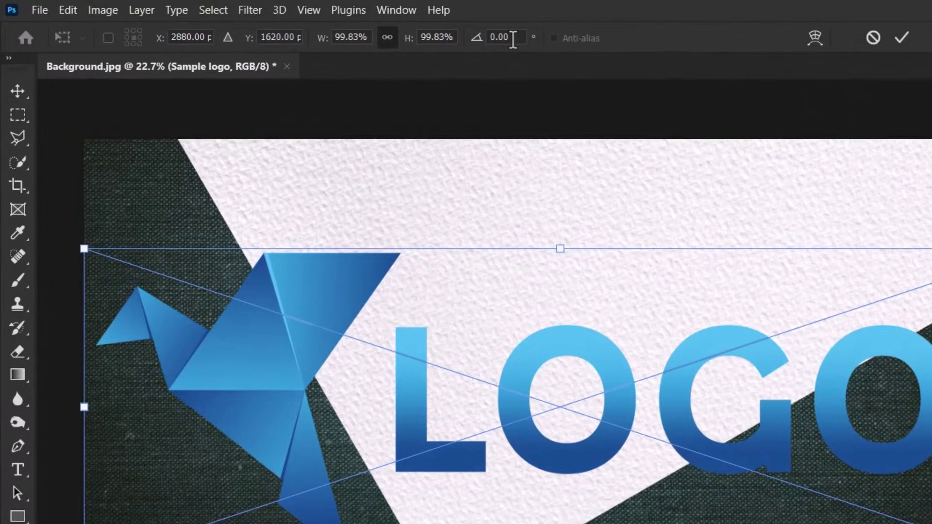
click(336, 24)
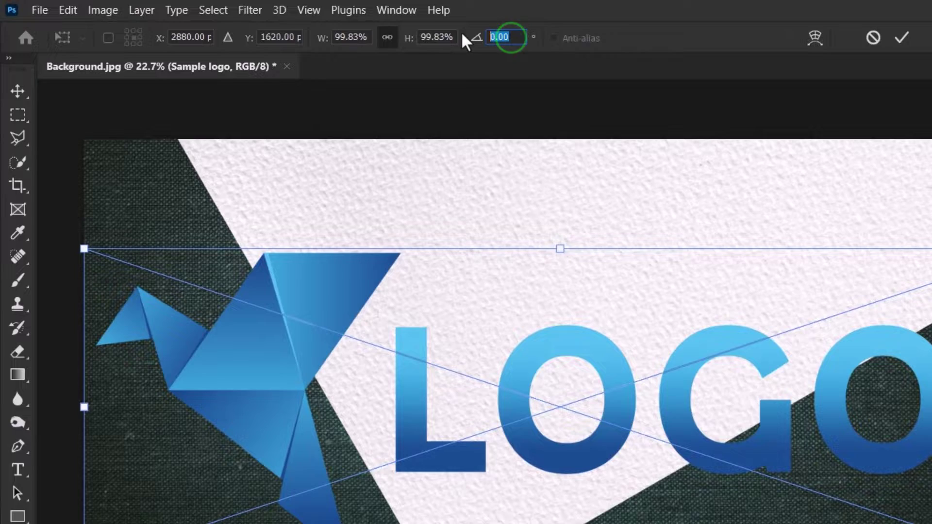
text(-30)
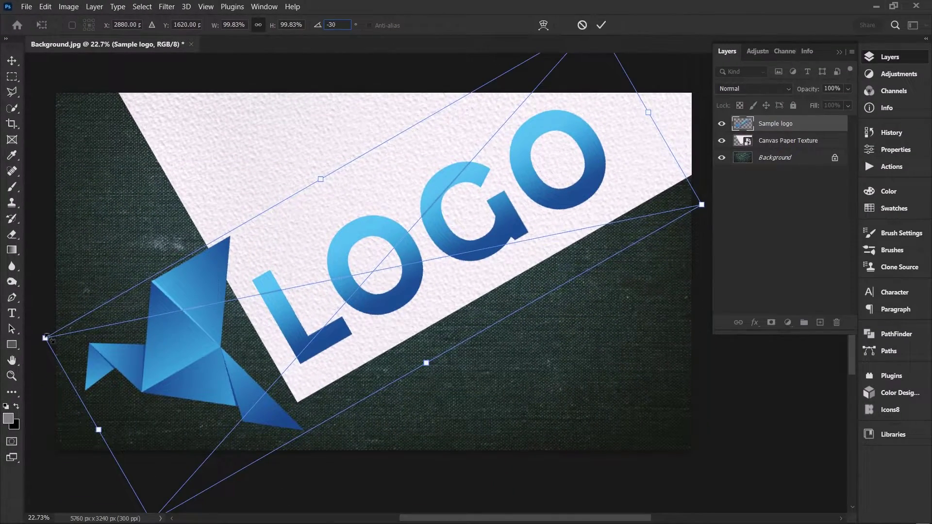
drag(46, 338, 300, 286)
drag(429, 293, 358, 263)
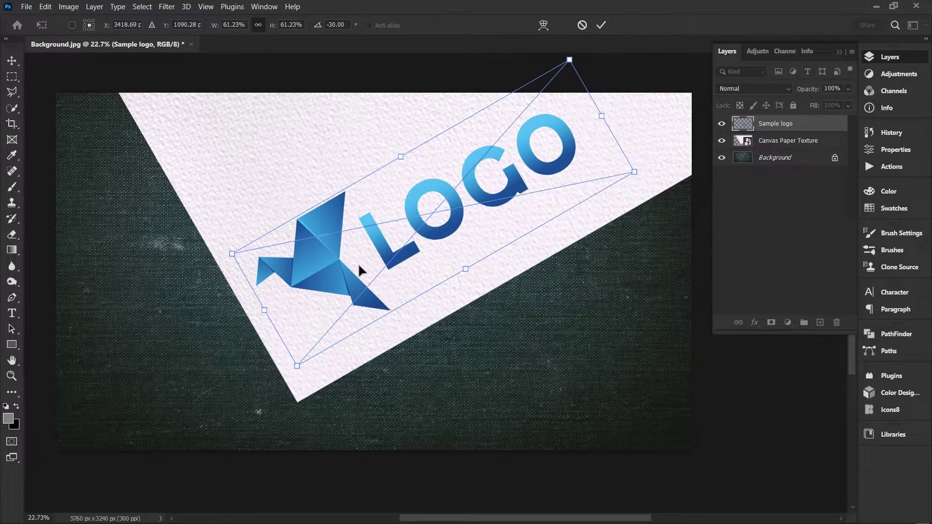
drag(309, 348, 379, 266)
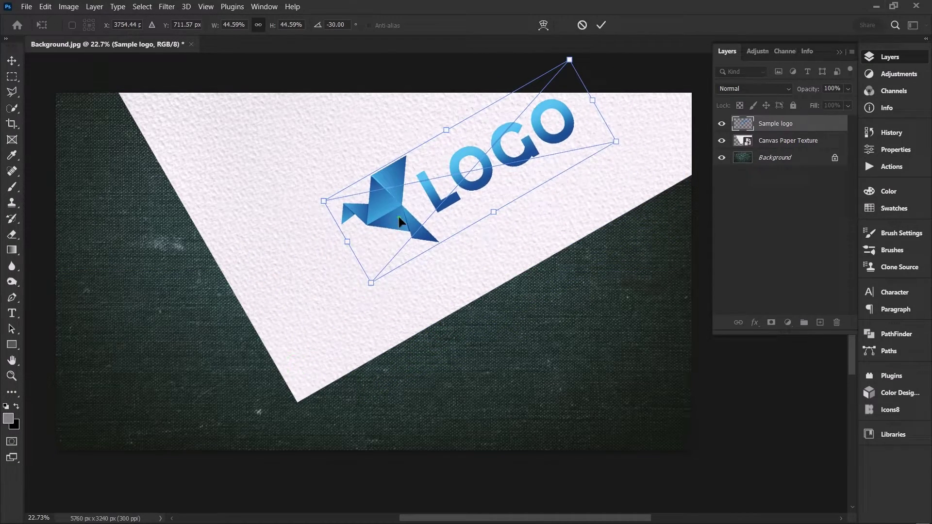
drag(399, 217, 349, 267)
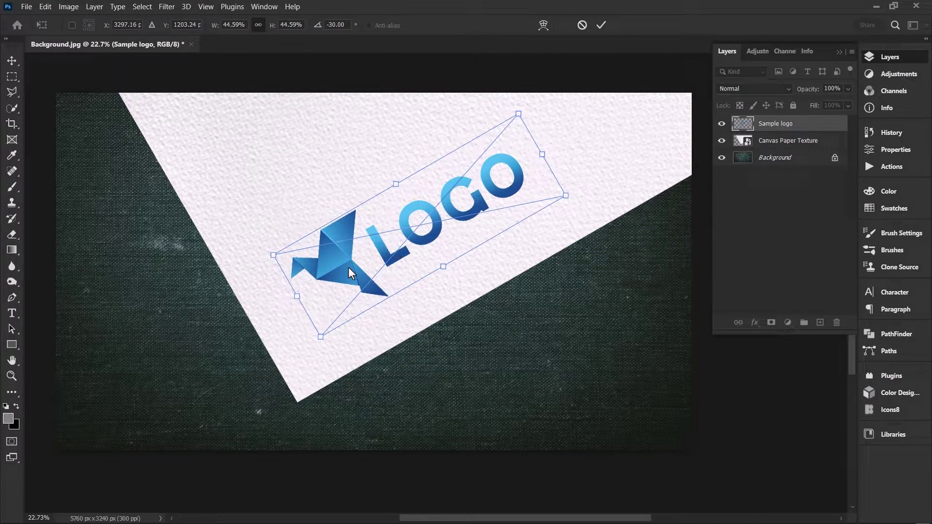
click(604, 25)
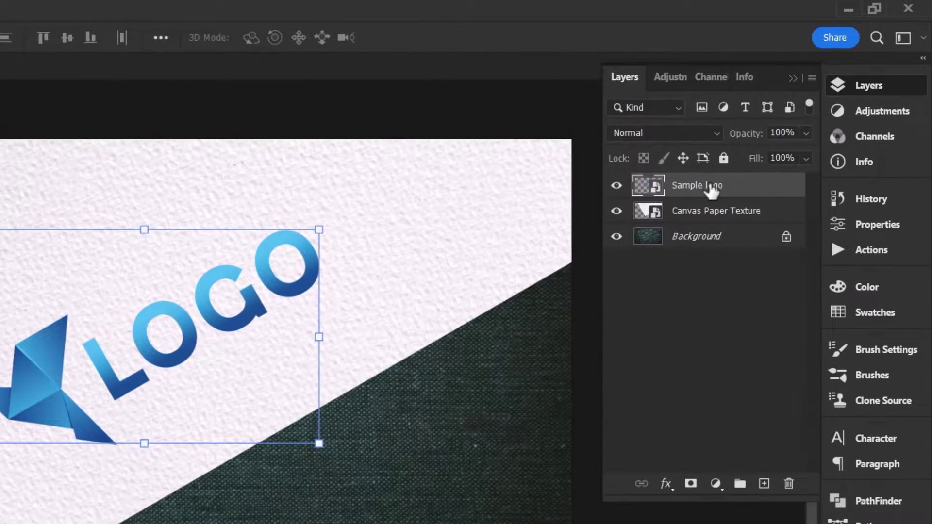
- Rename the Sample logo layer to 'Change the Logo' and hide it
double_click(782, 125)
text(Change the Logo)
key(Return)
click(616, 184)
- Duplicate the logo layer twice and name the copies 'Shadow Effect' and 'Pressed Effect'
key(ctrl+j)
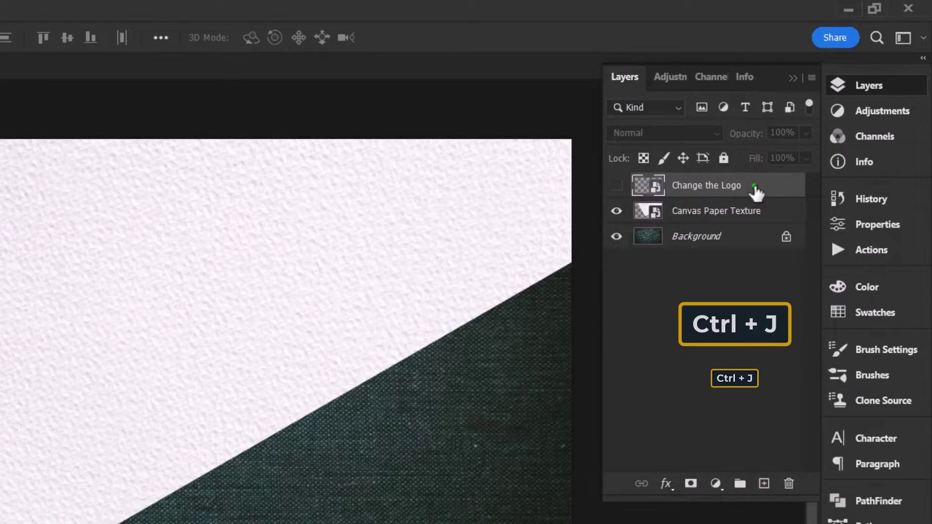
key(ctrl+j)
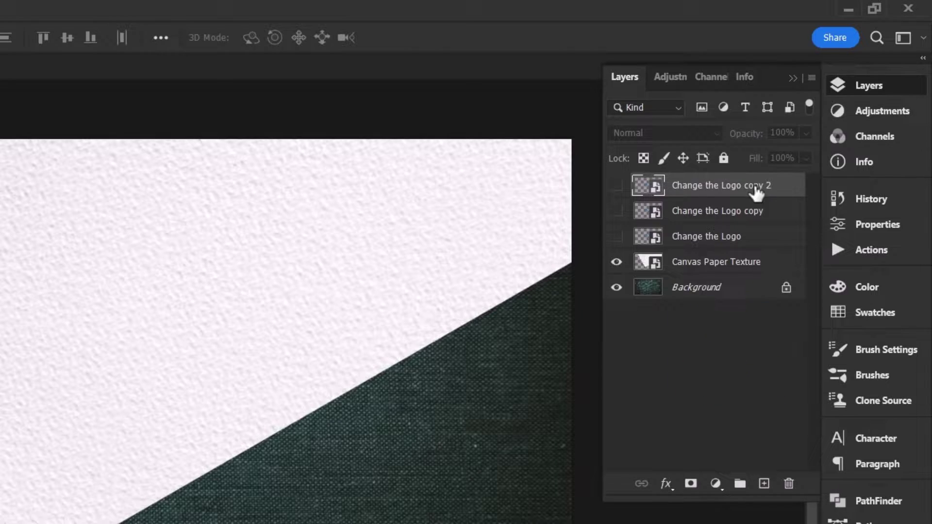
double_click(730, 189)
text(Shadow Effect)
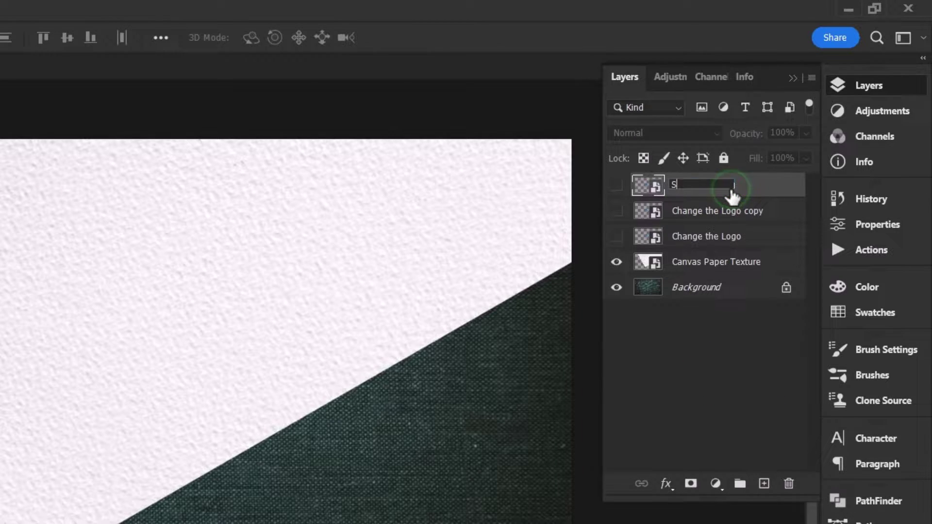
key(Return)
double_click(730, 210)
text(Pre)
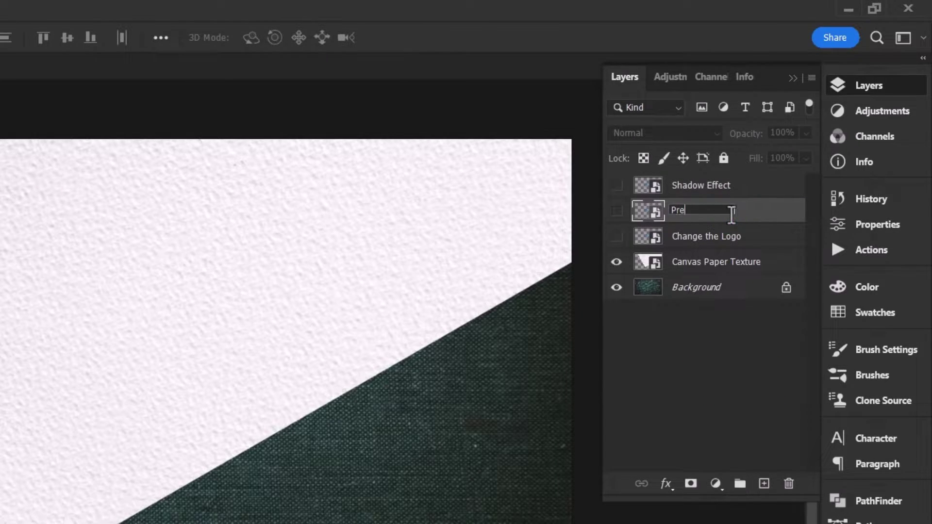
text(ssed Effect)
key(Return)
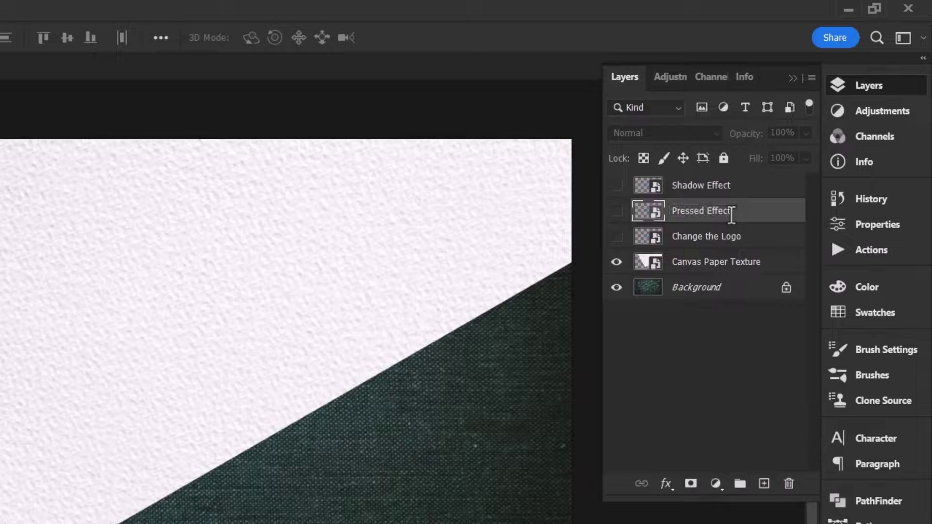
- Group Shadow Effect and Pressed Effect into Group 1 below Change the Logo
shift+click(739, 184)
click(738, 485)
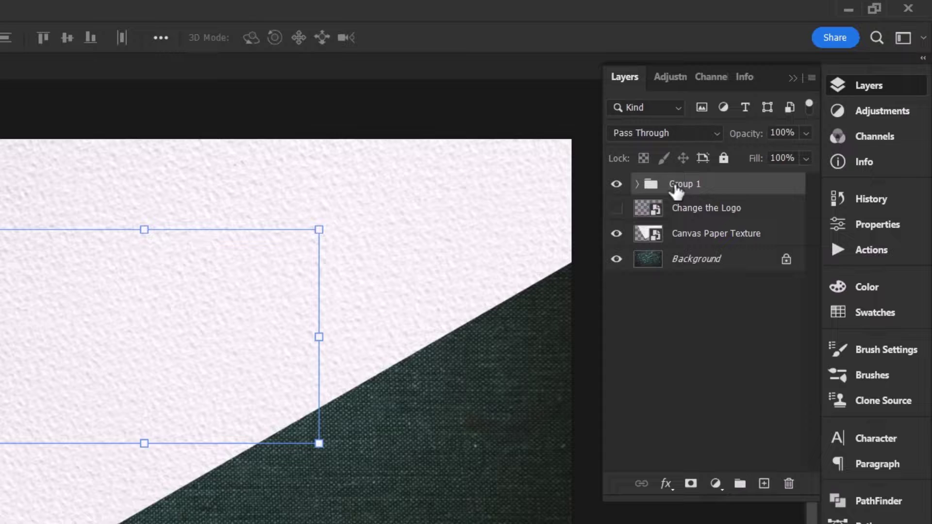
drag(661, 185, 645, 213)
- Show the Shadow Effect layer inside Group 1 and set its fill to 0%
click(639, 209)
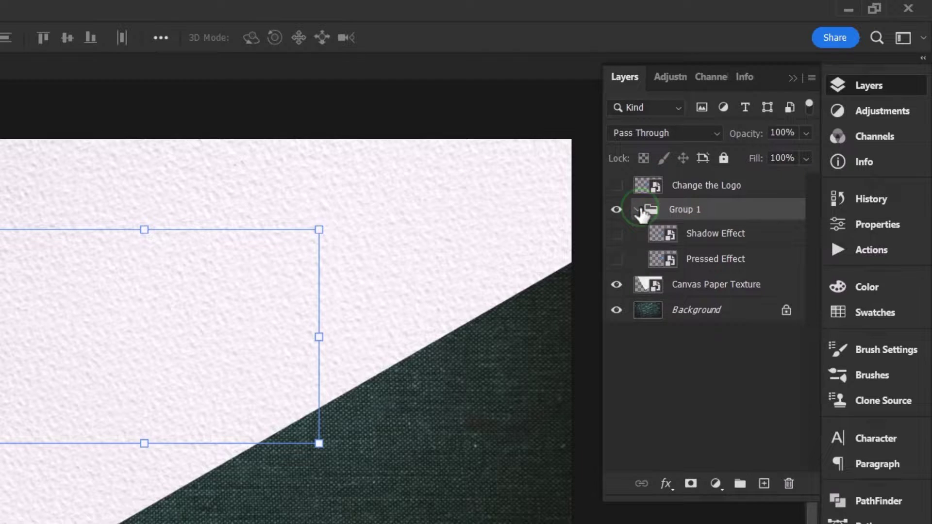
click(640, 210)
click(616, 233)
drag(802, 158, 709, 183)
click(758, 235)
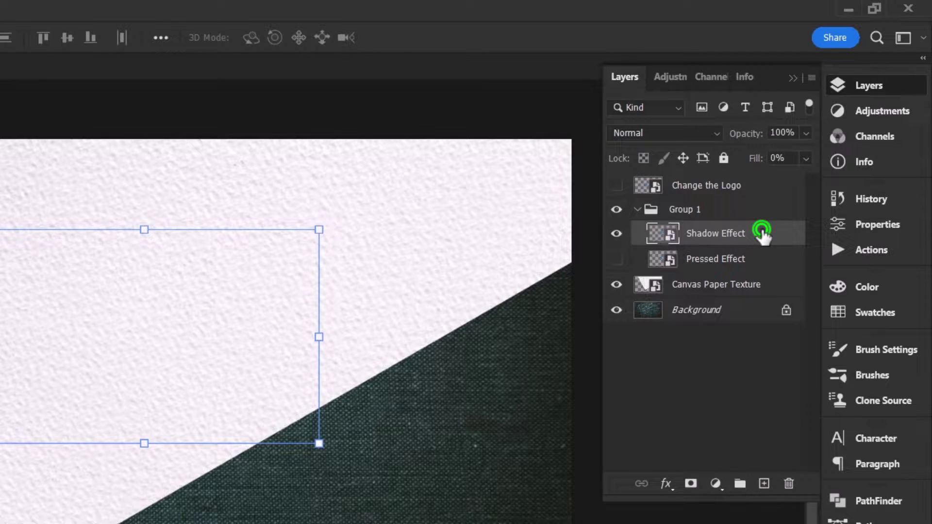
- Add a white Hard Light inner shadow to Shadow Effect
double_click(761, 234)
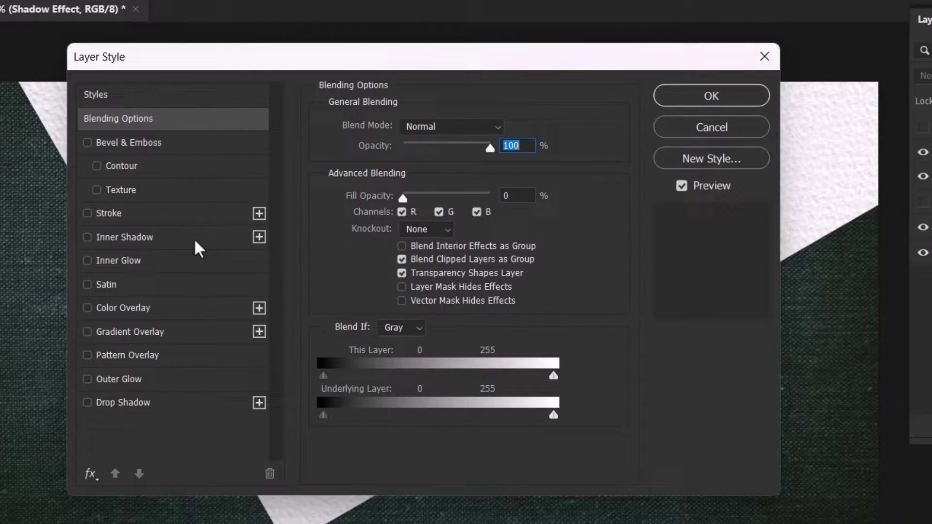
click(194, 242)
click(408, 128)
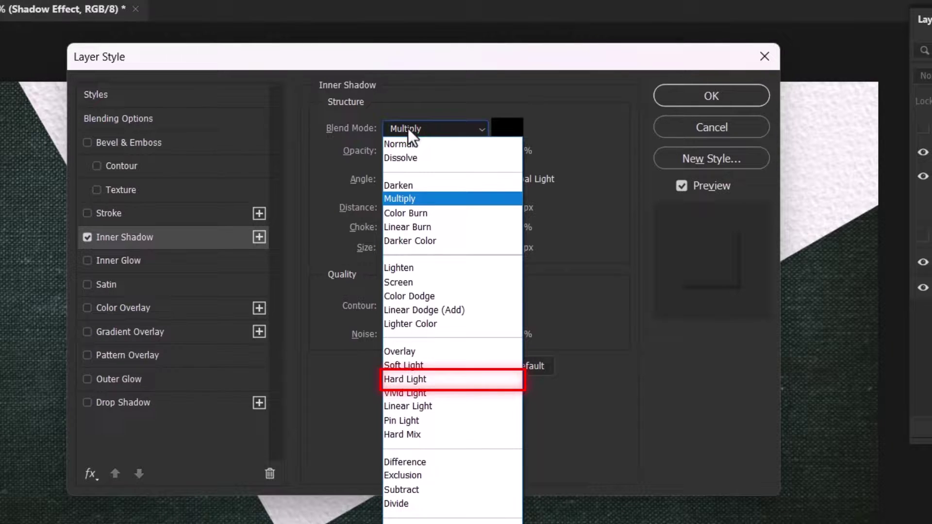
click(425, 374)
click(500, 129)
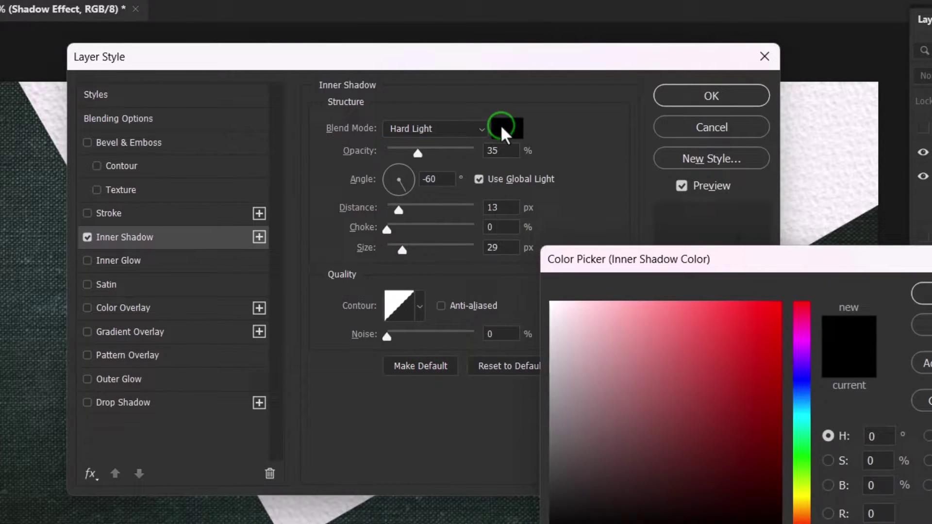
drag(578, 312, 550, 300)
click(922, 293)
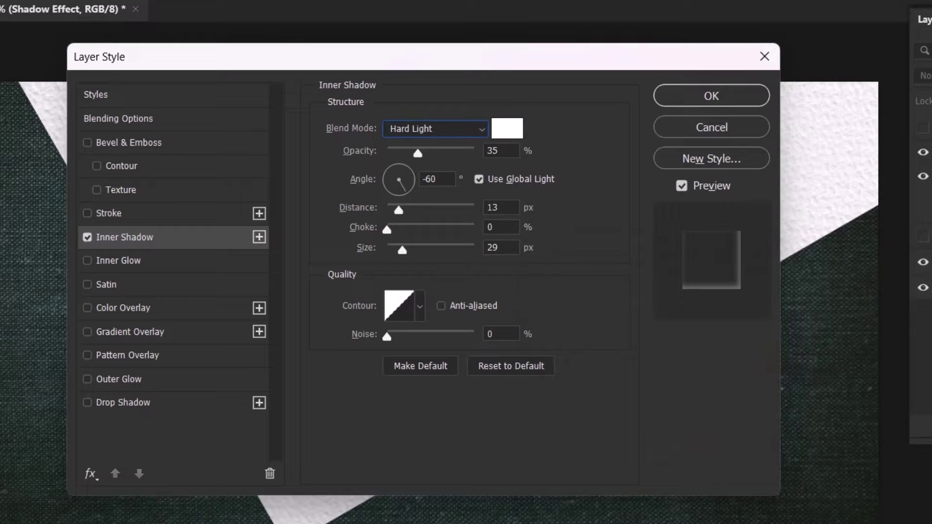
- Set the inner shadow to 20% opacity, -133° angle, 10 px distance and 20 px size
click(504, 150)
text(20)
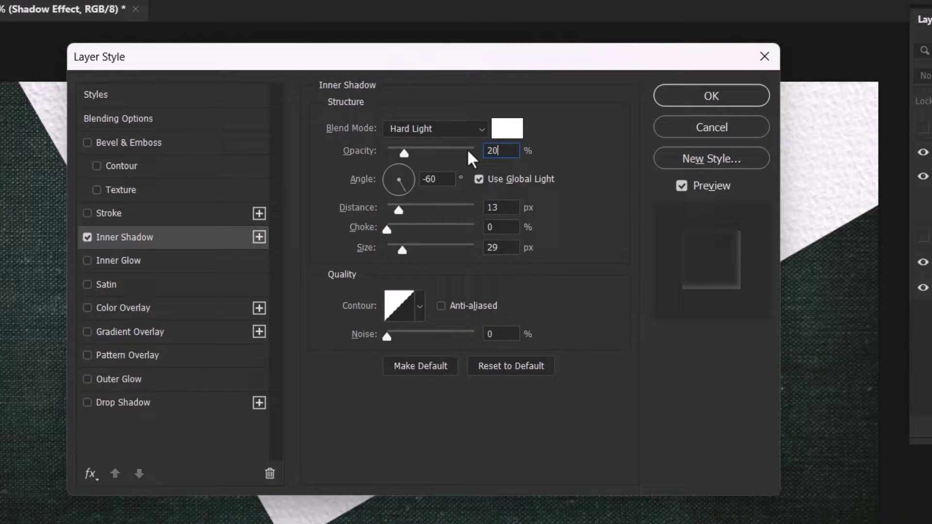
click(451, 178)
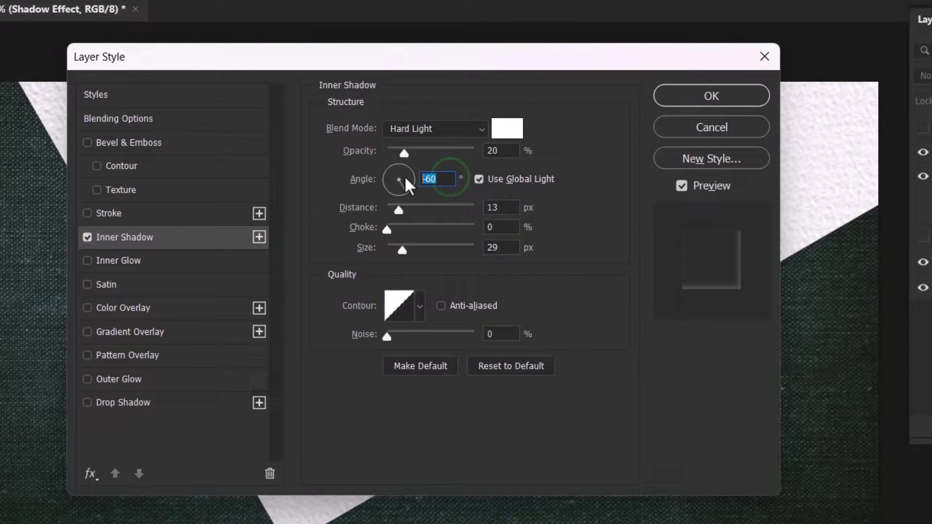
text(-133)
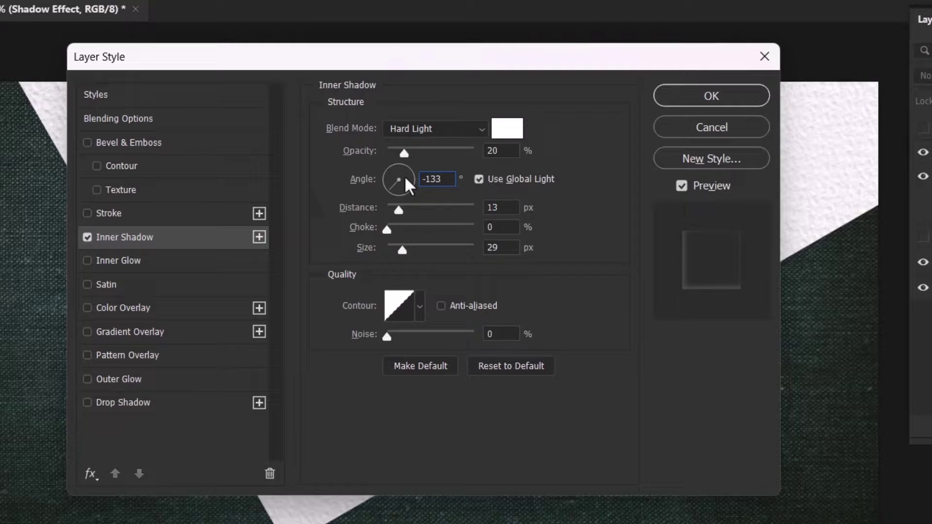
click(509, 206)
click(505, 248)
text(20)
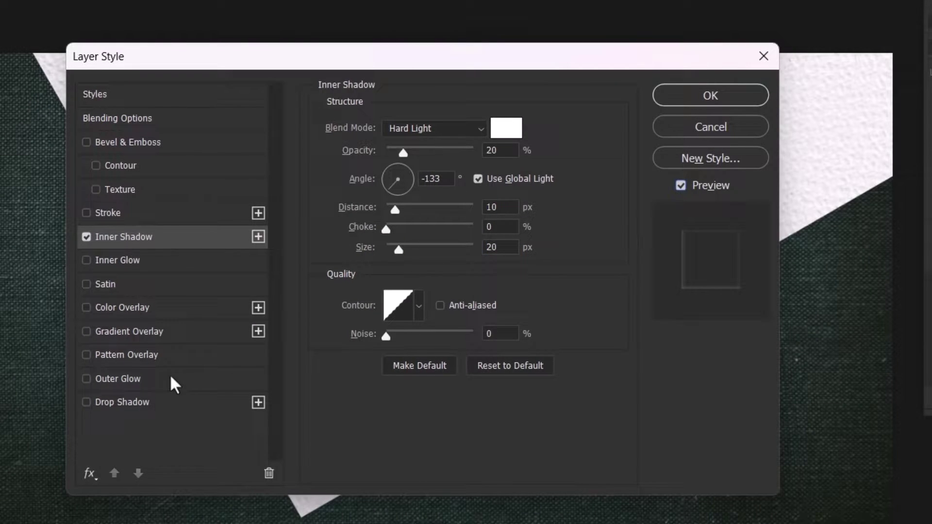
- Add a Linear Burn drop shadow at 20% opacity to Shadow Effect
click(157, 397)
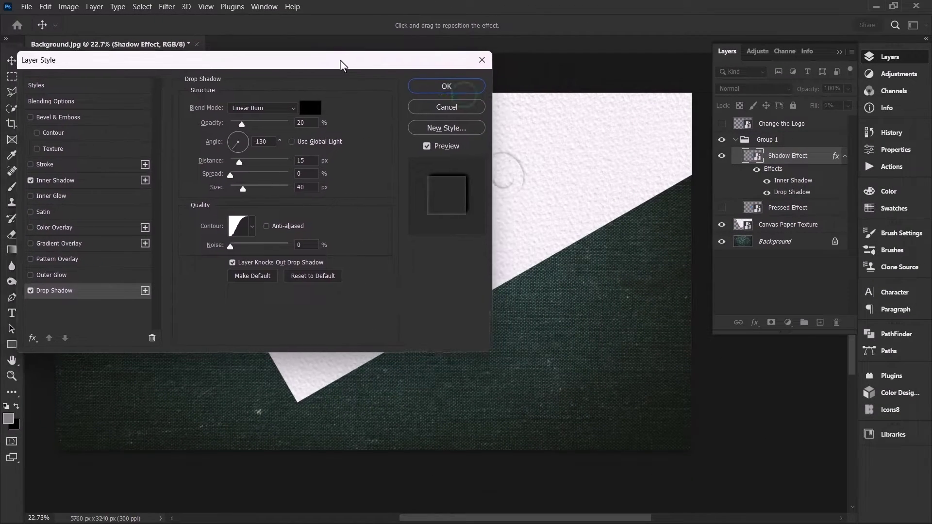
drag(340, 59, 151, 61)
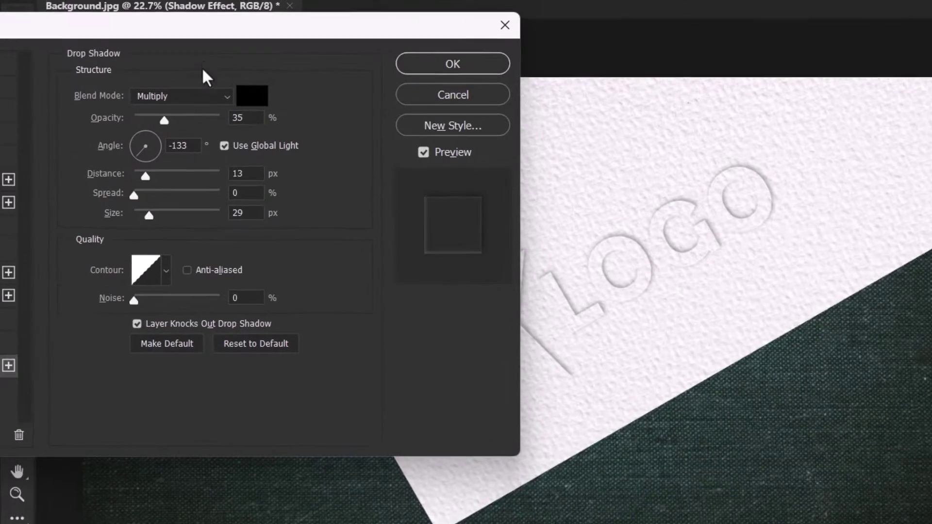
click(130, 104)
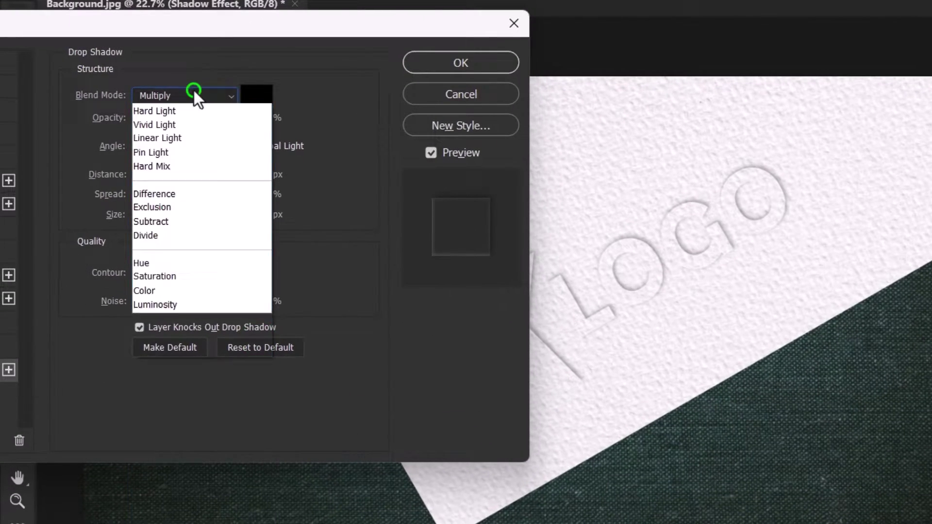
click(194, 194)
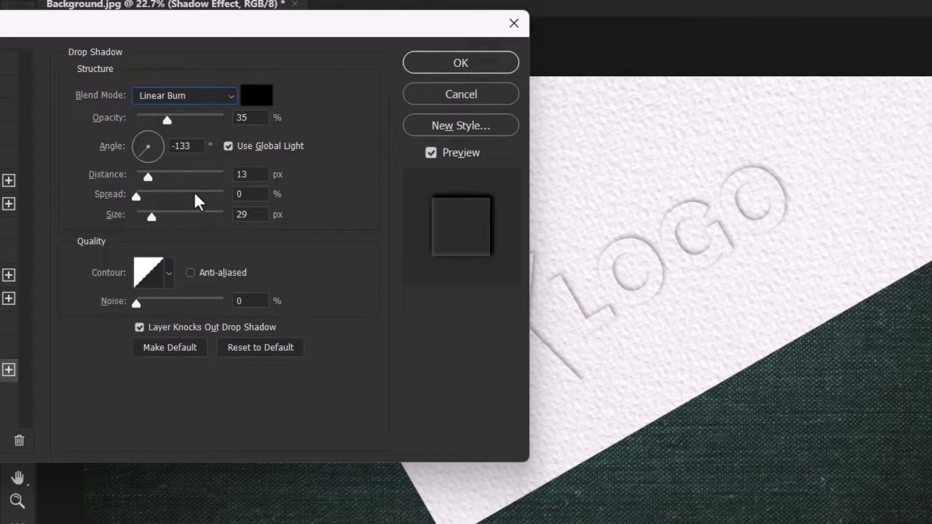
click(251, 117)
text(20)
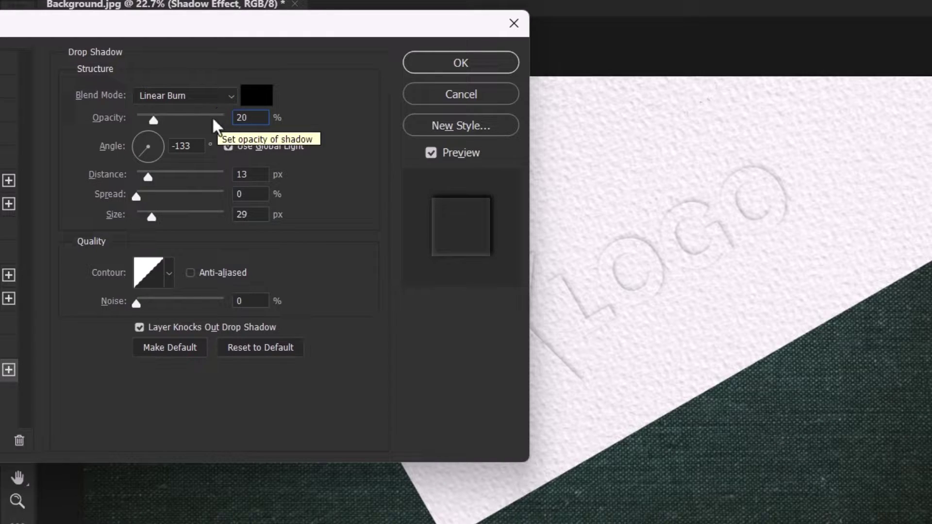
- Set the drop shadow distance to 15 px and size to 40 px, compare the preview, and apply
click(188, 145)
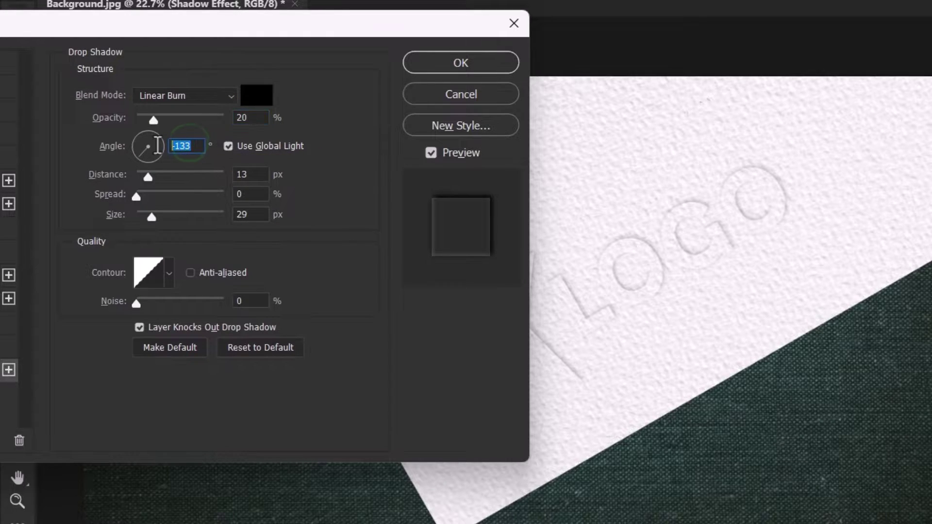
click(263, 173)
text(15)
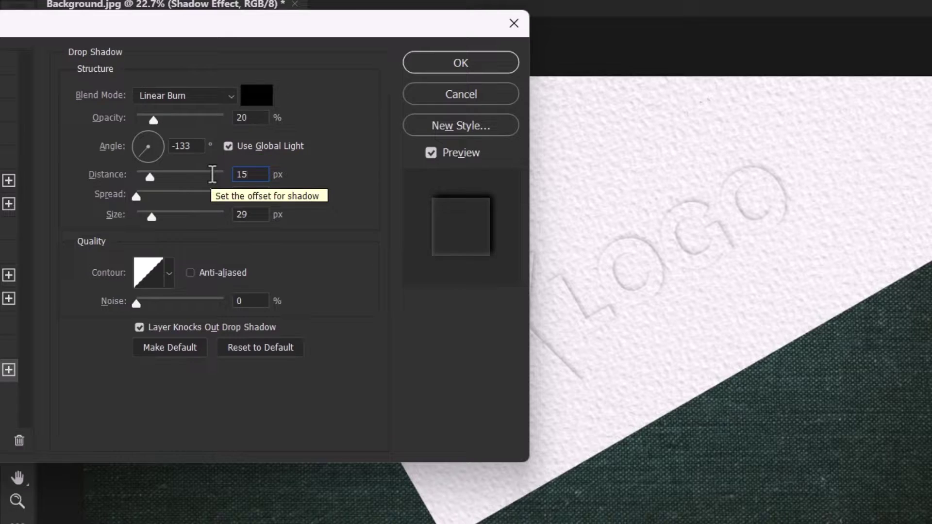
click(250, 213)
text(40)
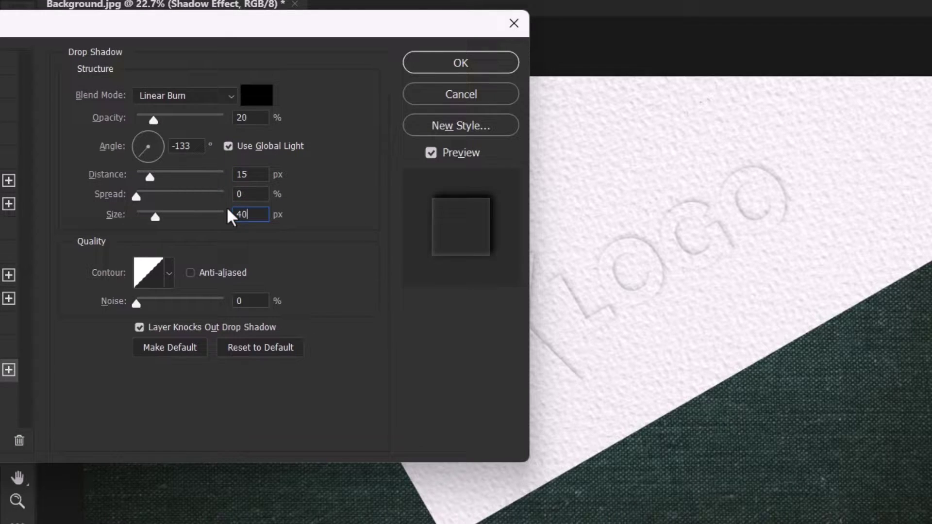
click(430, 153)
click(430, 152)
click(430, 153)
click(430, 153)
click(447, 61)
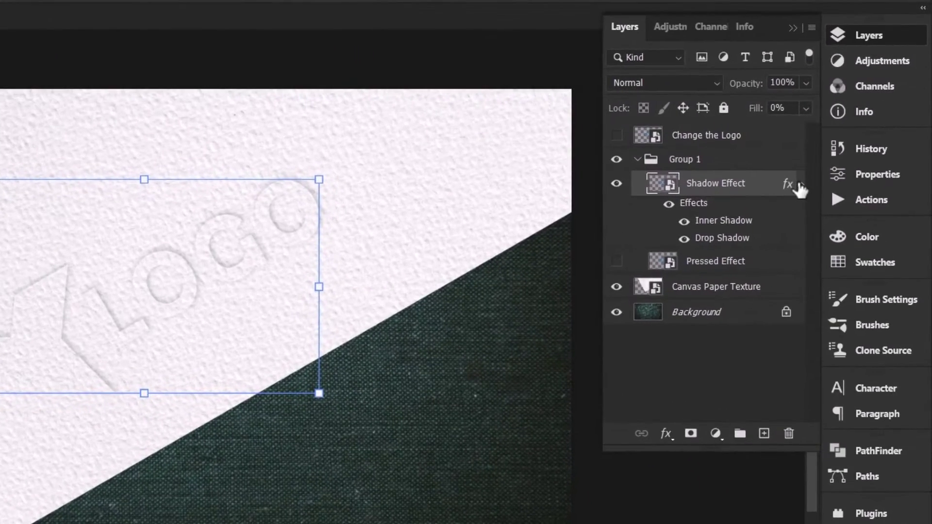
- Make the Pressed Effect layer visible and open its layer styles
click(845, 156)
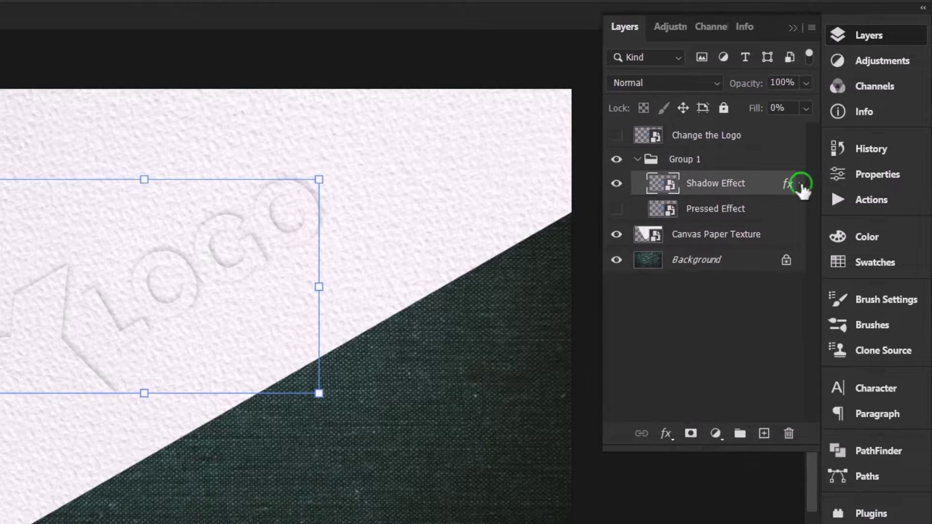
click(617, 209)
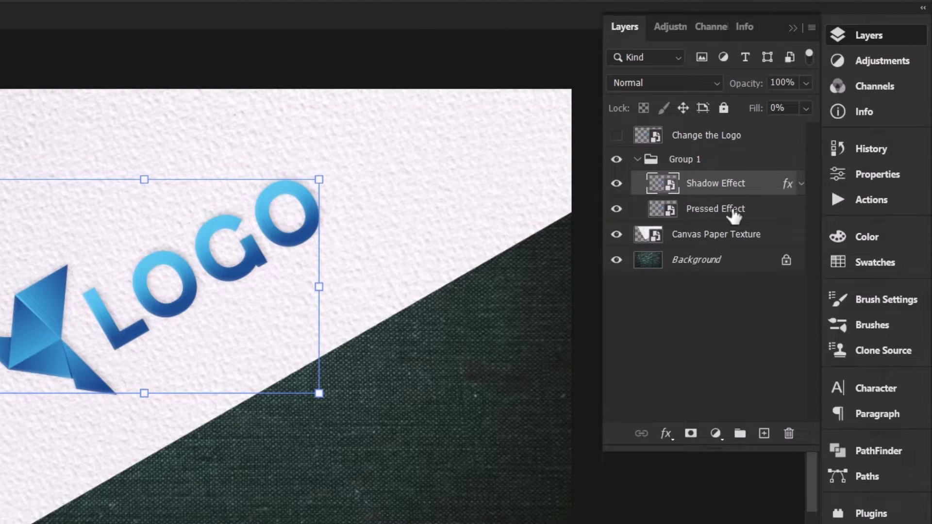
click(772, 212)
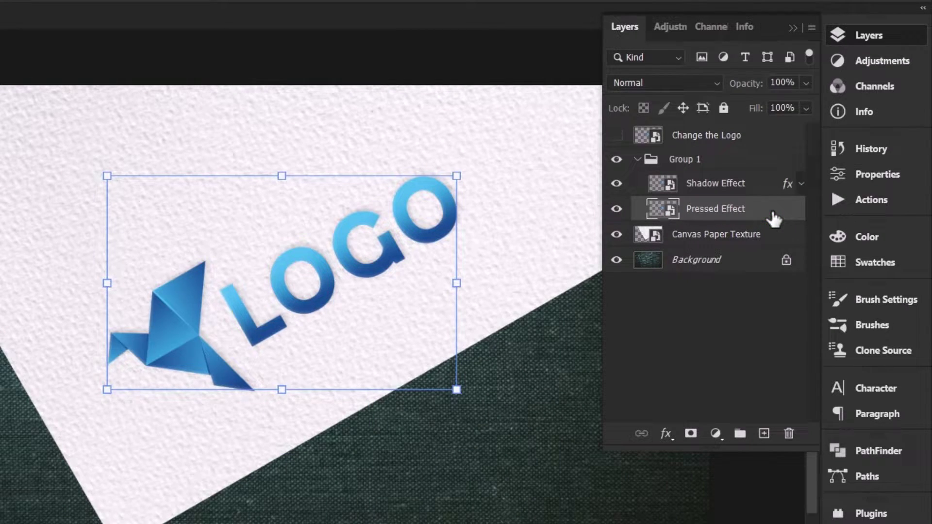
double_click(771, 209)
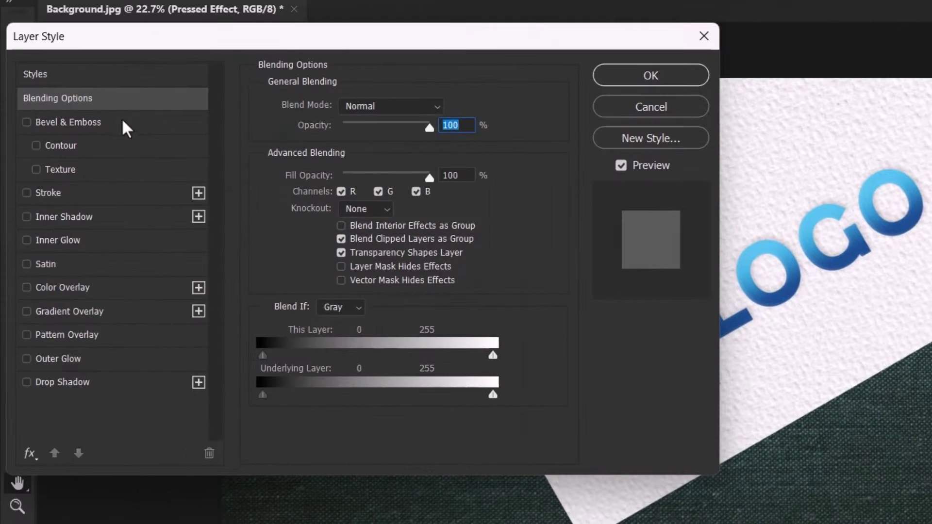
- Enable Bevel & Emboss with Outer Bevel style and Smooth technique
click(114, 121)
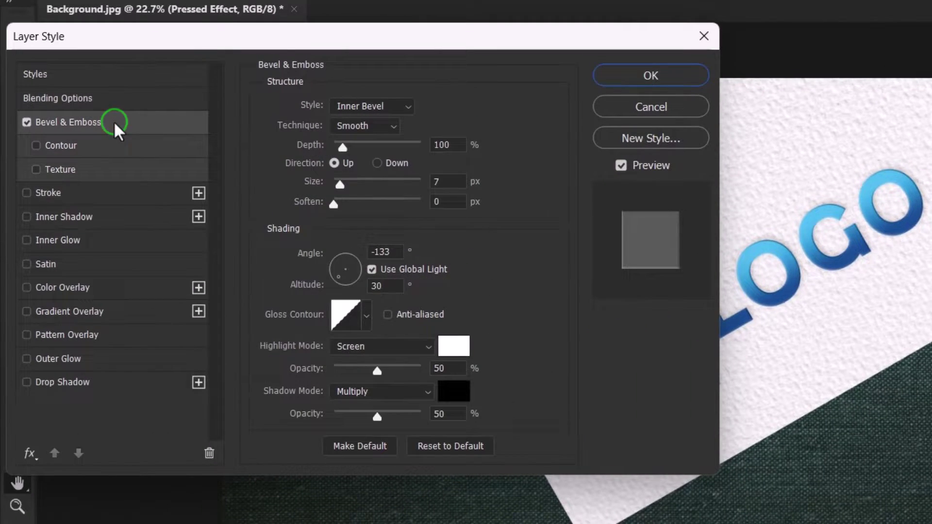
text(29)
key(shift+Tab)
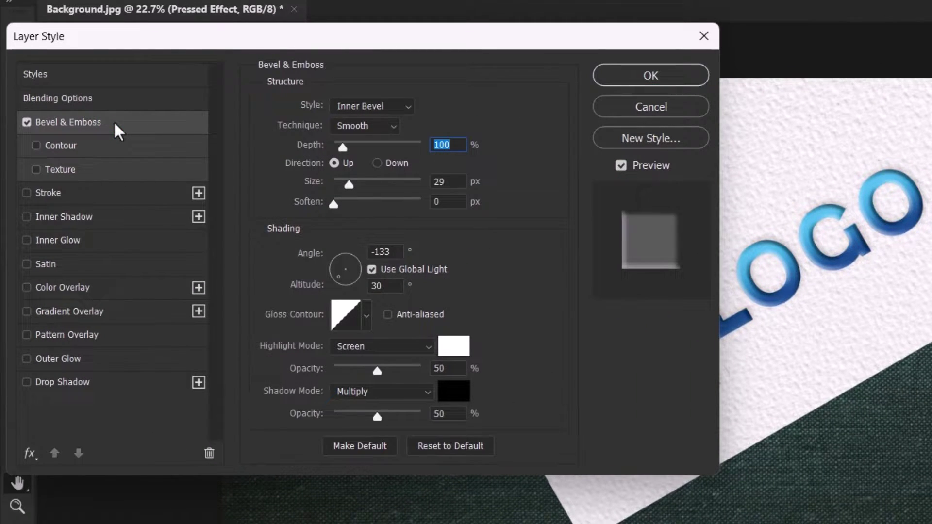
drag(542, 41, 306, 48)
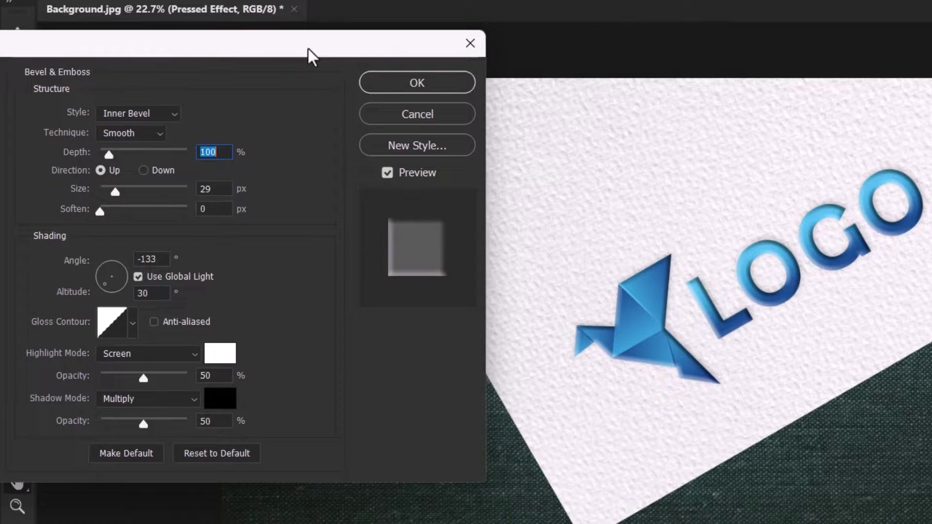
click(143, 114)
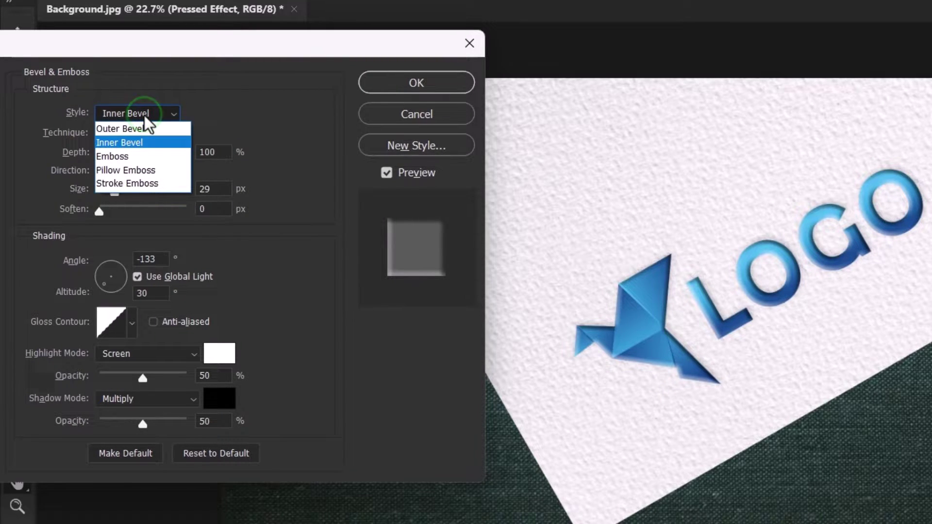
click(145, 128)
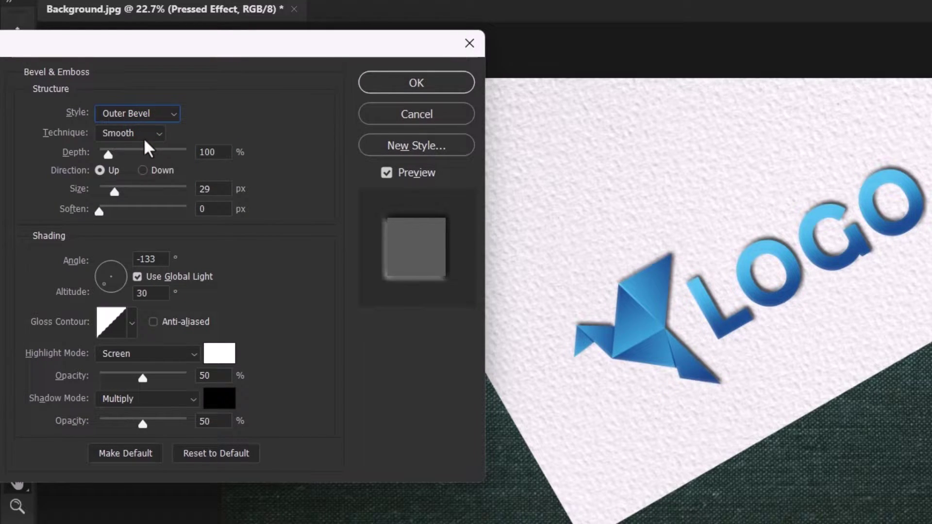
click(143, 138)
click(147, 145)
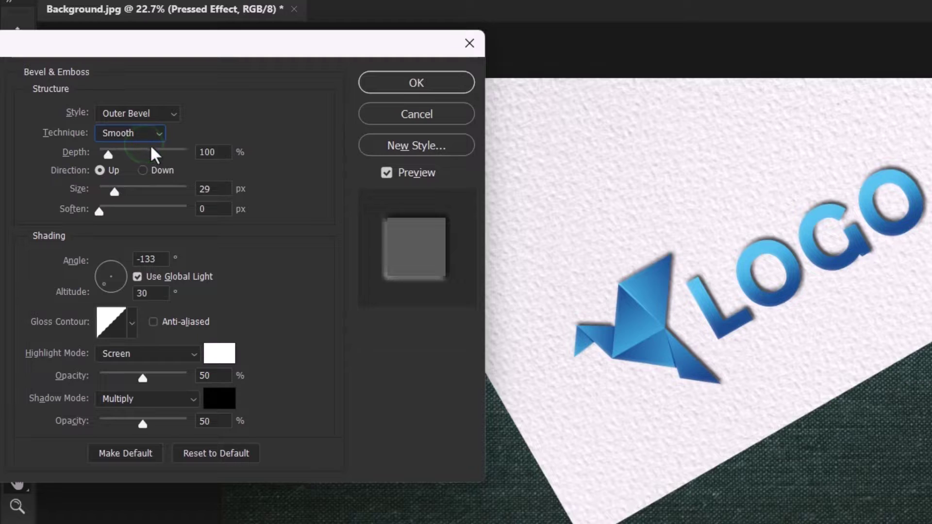
- Set the bevel direction Up, size 7, soften 8 and shading angle -117°
double_click(215, 151)
click(100, 170)
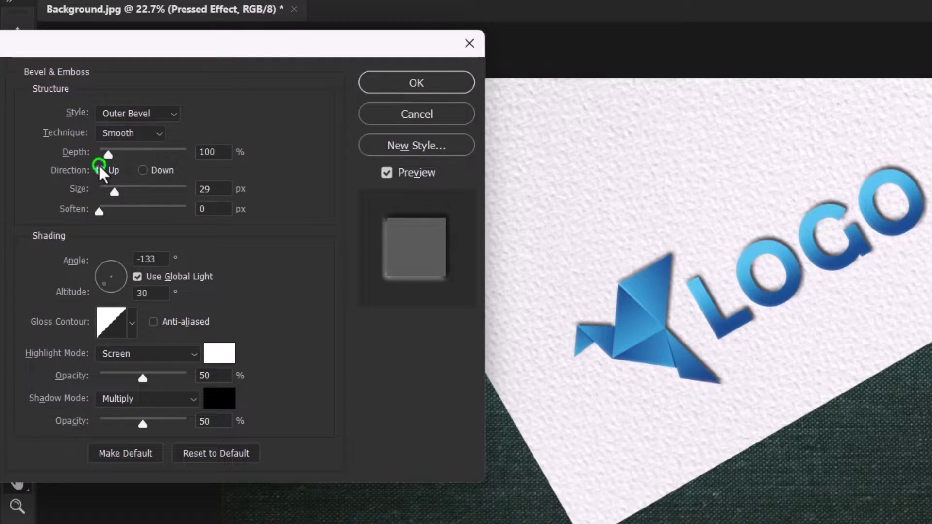
double_click(212, 189)
text(7)
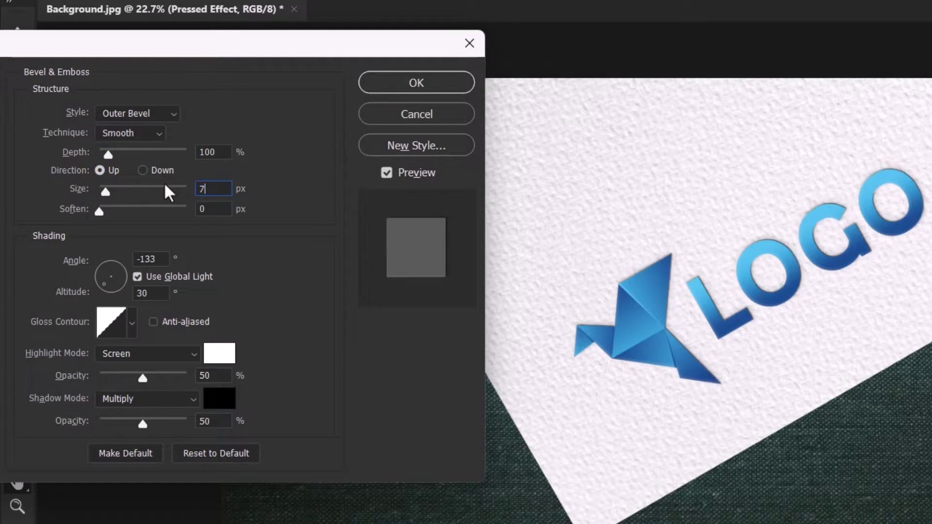
double_click(219, 209)
text(8)
double_click(158, 258)
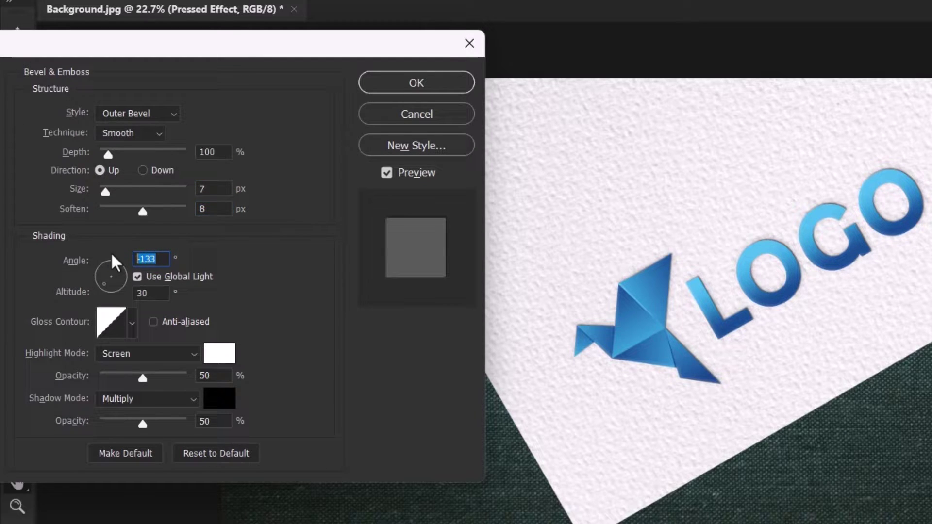
text(-117)
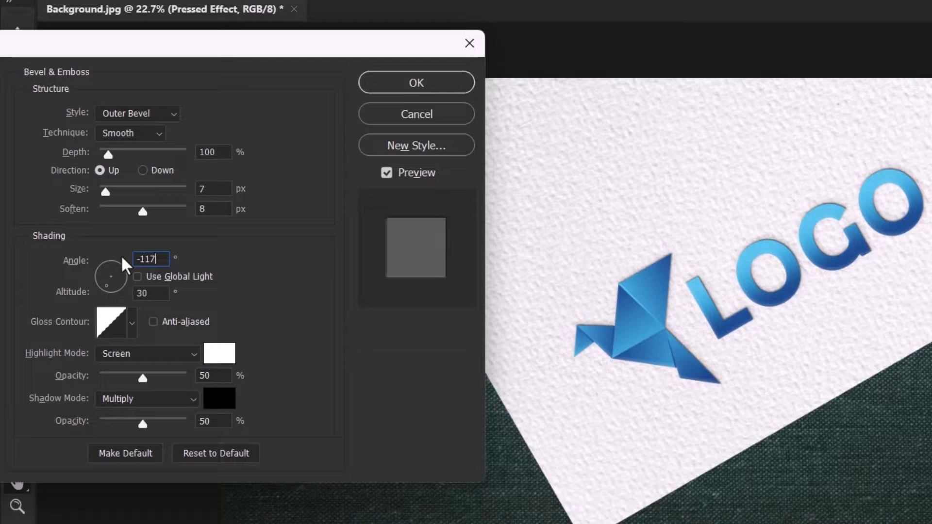
double_click(148, 293)
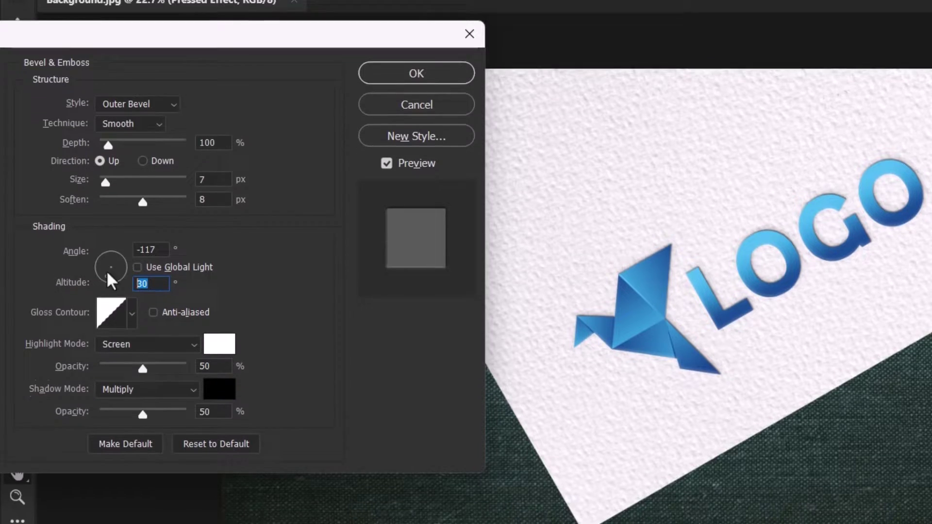
- Set bevel highlights to Vivid Light 20% and shadows to Pin Light 35%, checking the preview
click(170, 359)
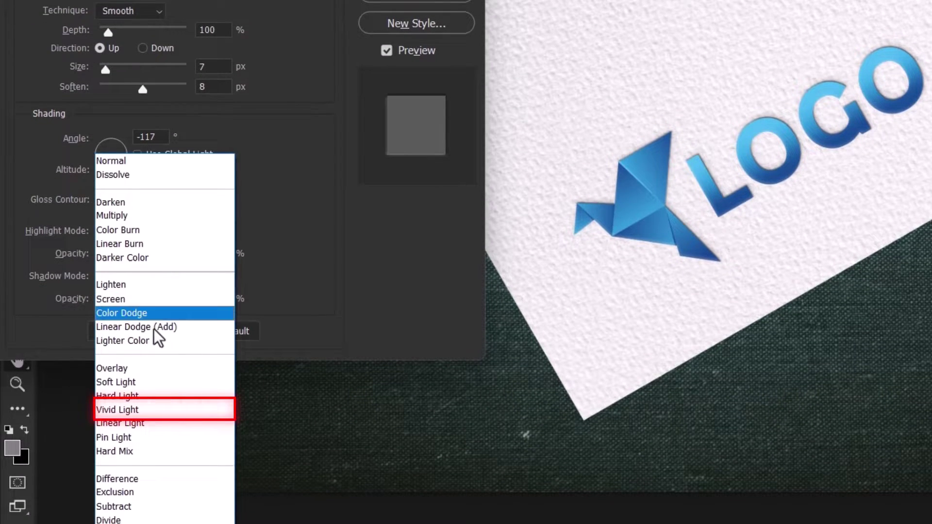
click(209, 410)
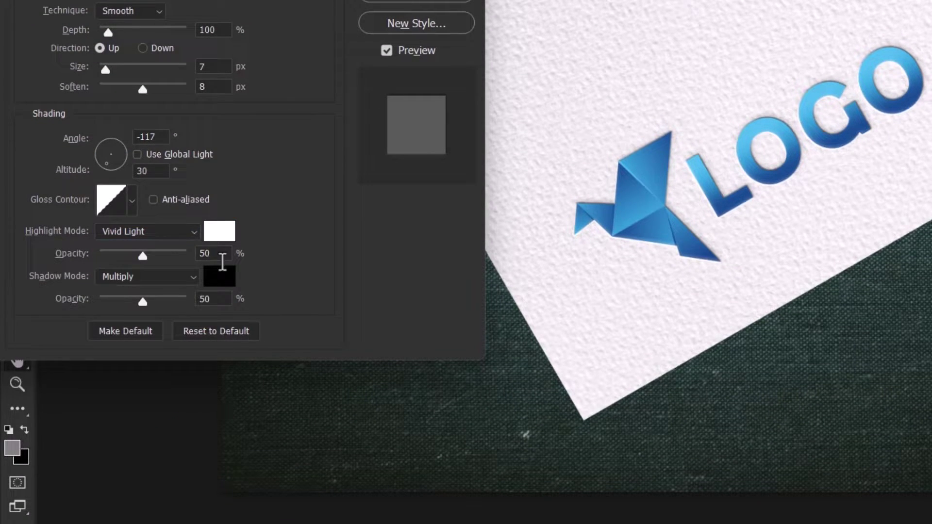
double_click(208, 253)
text(20)
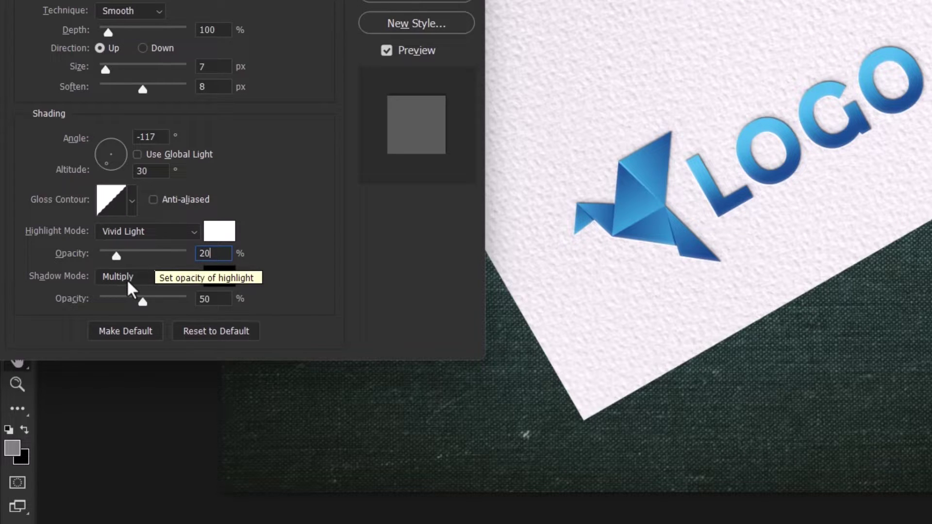
click(156, 280)
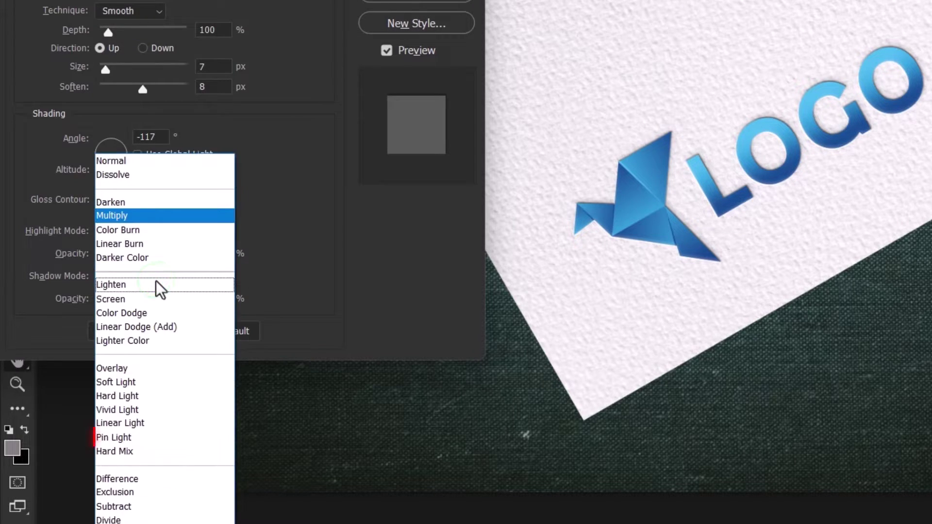
click(146, 437)
double_click(209, 298)
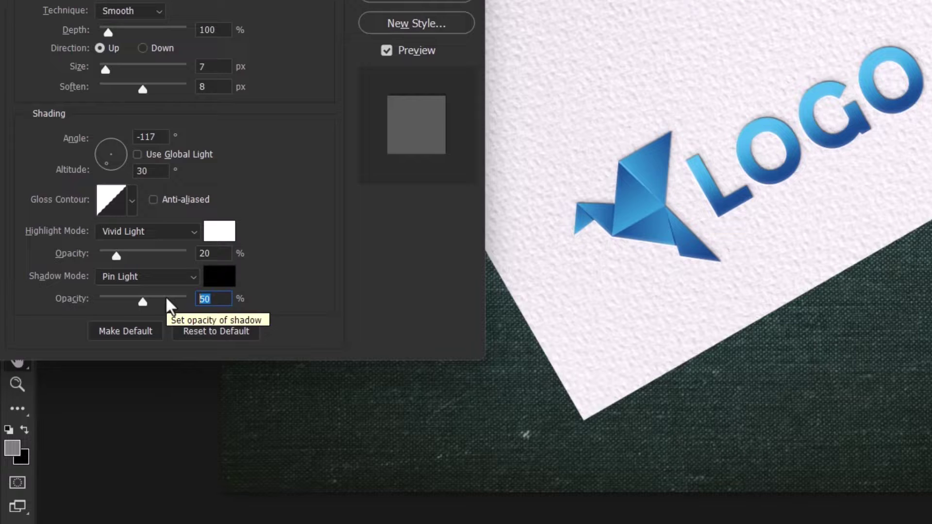
text(35)
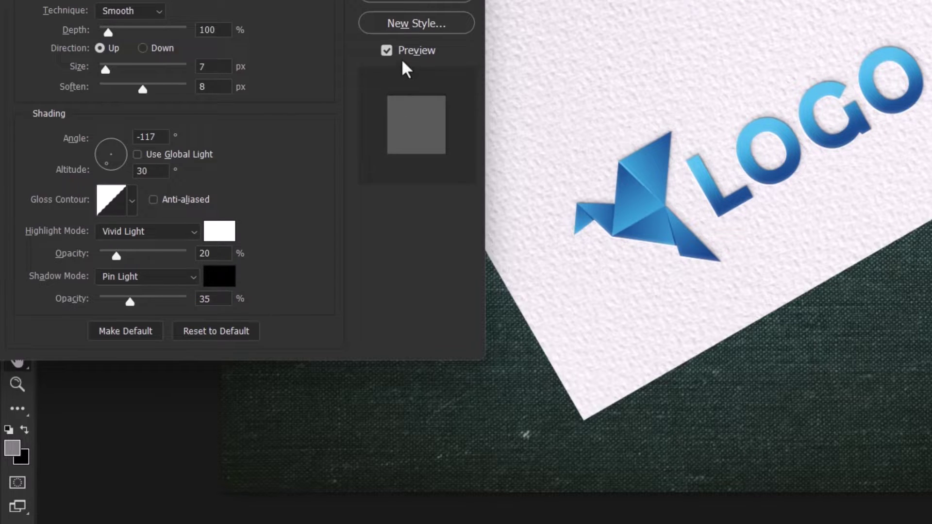
click(387, 51)
click(387, 50)
drag(201, 28, 459, 30)
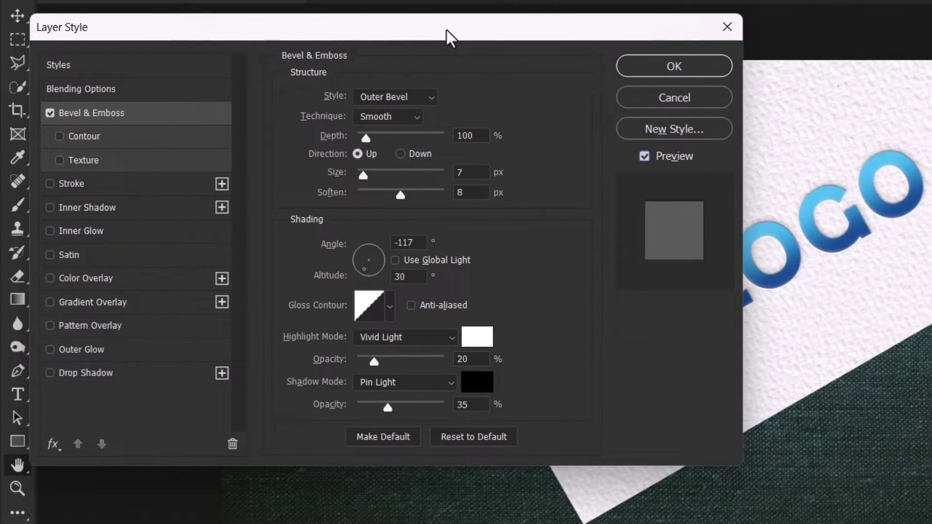
- Enable a Linear Light inner shadow on Pressed Effect at 57% opacity
click(106, 207)
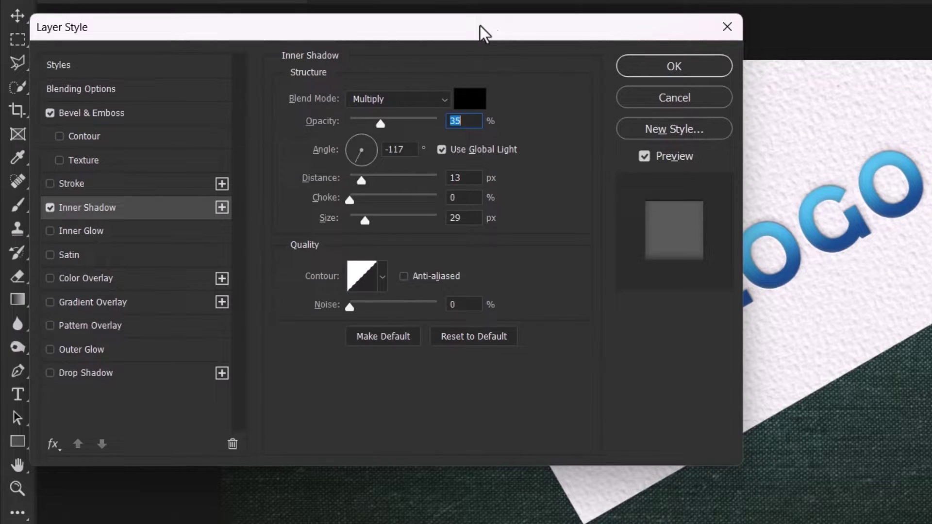
drag(516, 26, 292, 26)
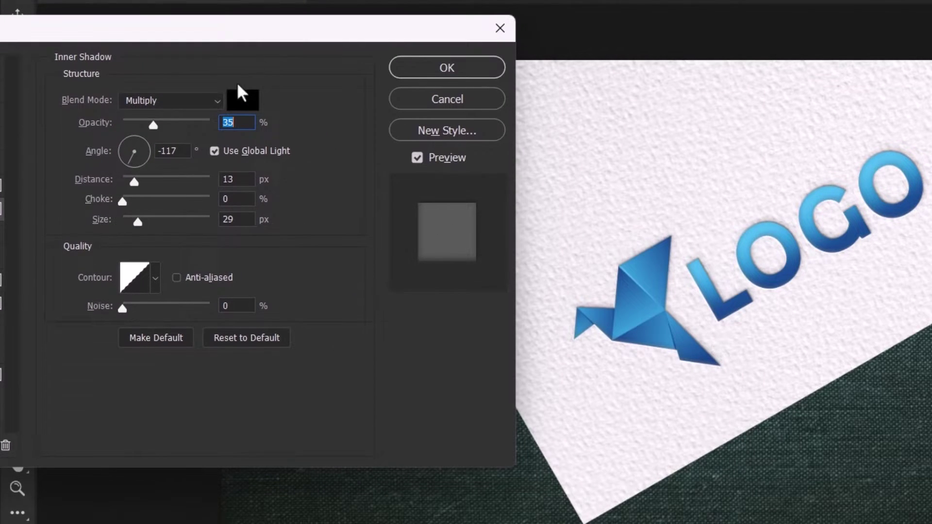
click(208, 99)
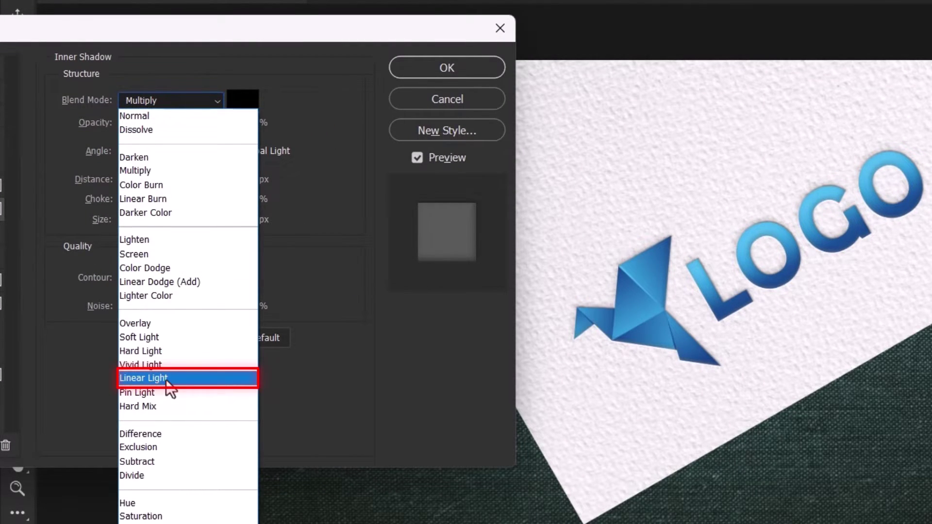
click(166, 378)
click(235, 124)
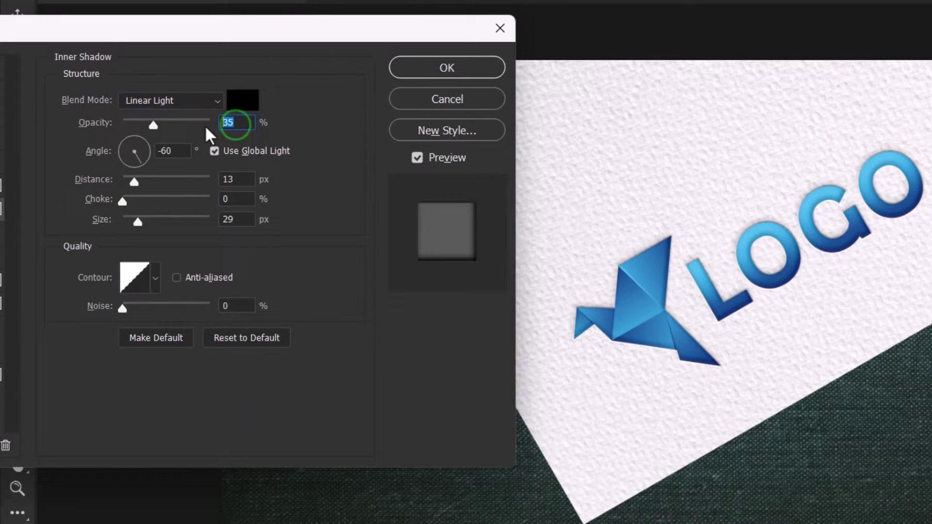
text(57)
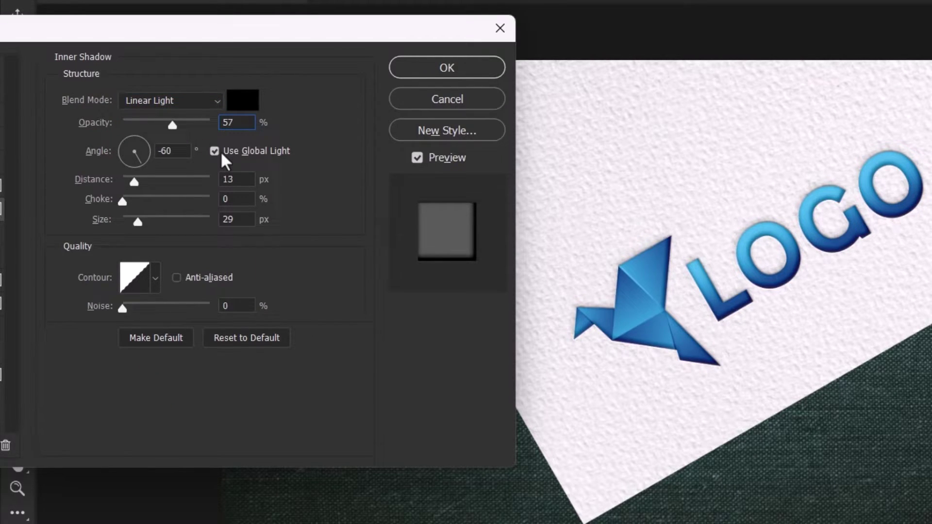
- Give the inner shadow its own 60° angle, independent of global light, and 5 px distance
click(220, 152)
double_click(187, 151)
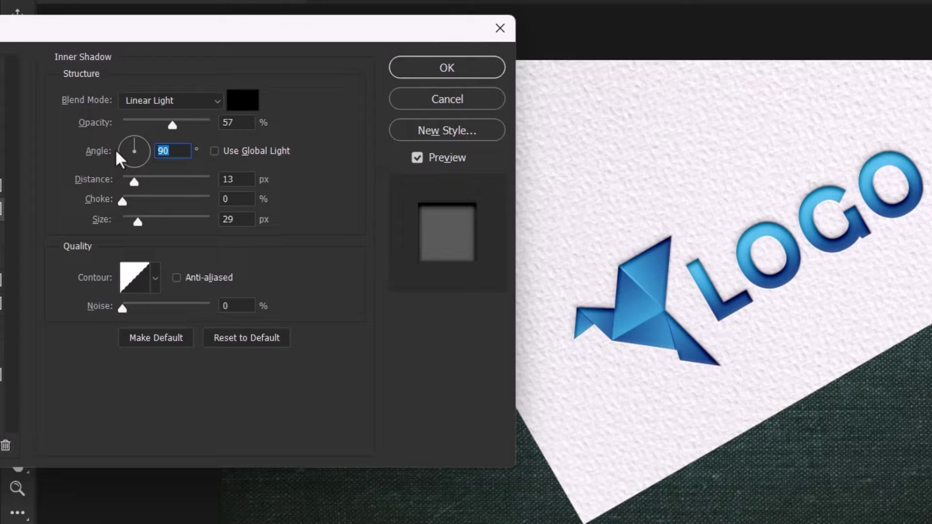
text(60)
click(235, 181)
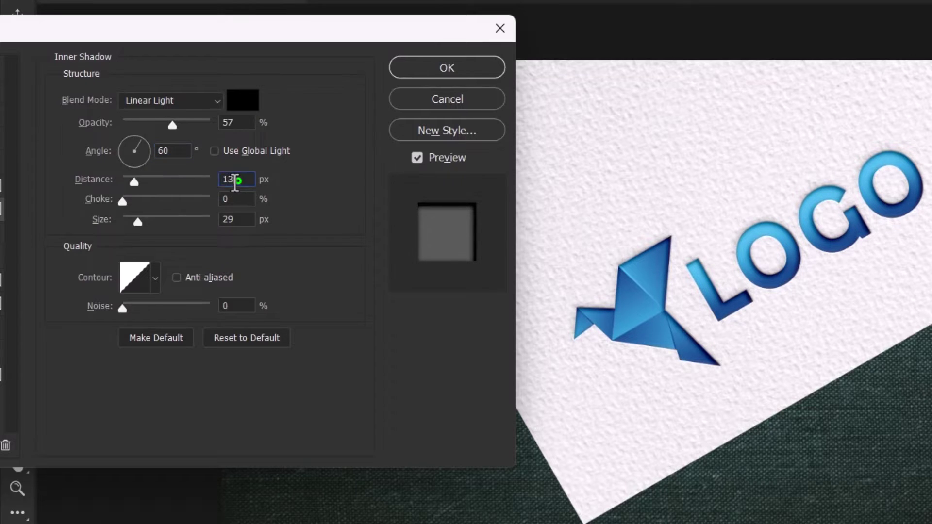
drag(235, 180, 204, 182)
text(5)
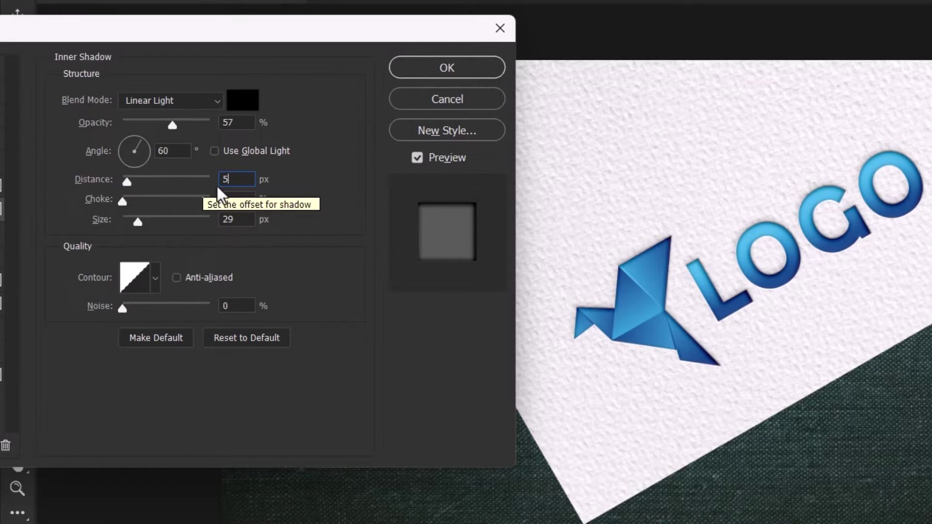
- Keep the inner shadow choke at 0, set size to 12 px, and compare the preview
double_click(239, 200)
drag(245, 220, 216, 224)
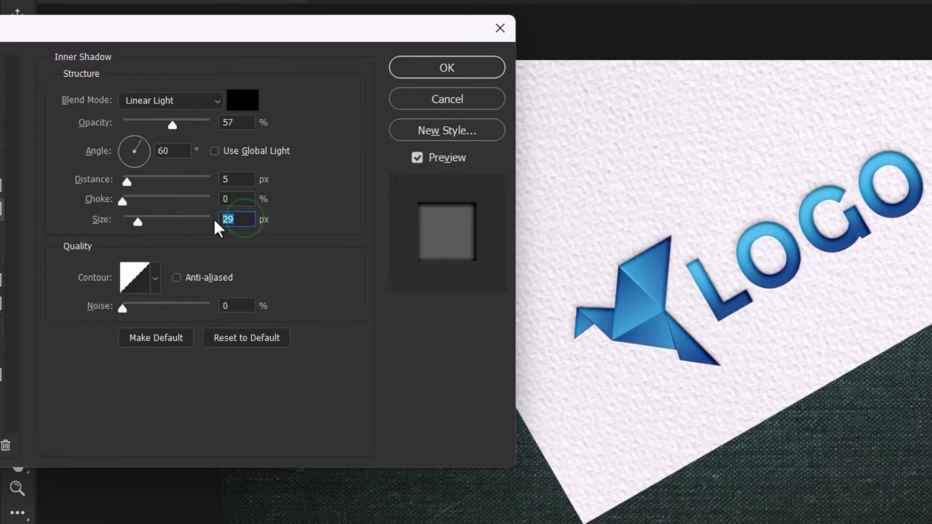
text(12)
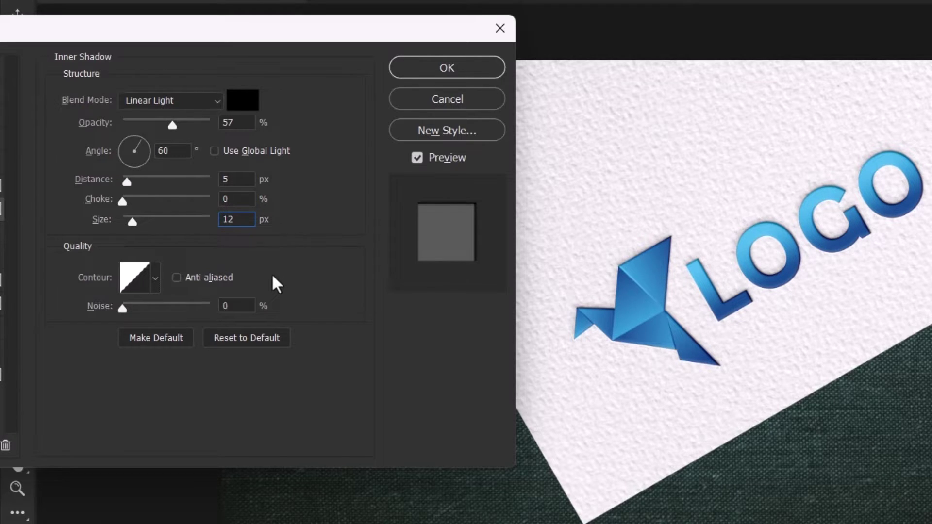
click(417, 157)
click(417, 156)
click(417, 156)
click(417, 156)
drag(196, 37, 414, 44)
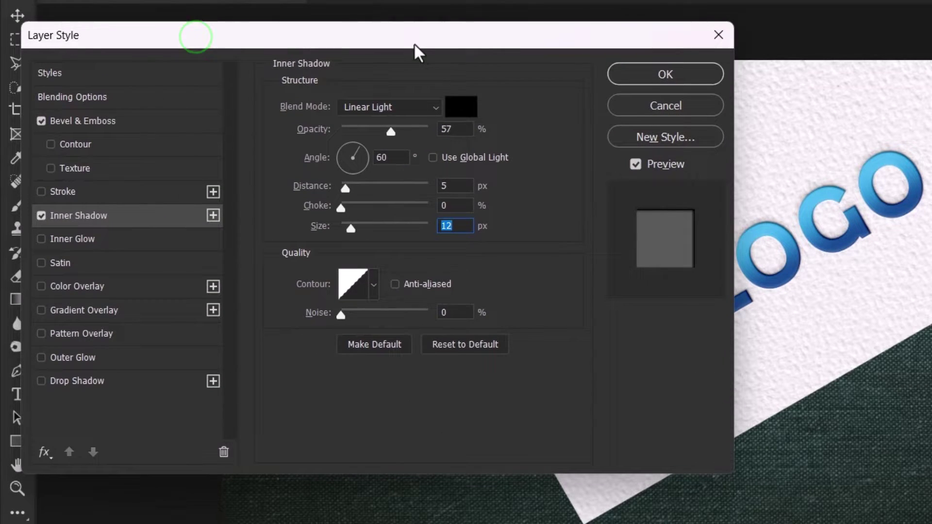
- Enable a white Color Dodge drop shadow on Pressed Effect at 15% opacity
click(103, 379)
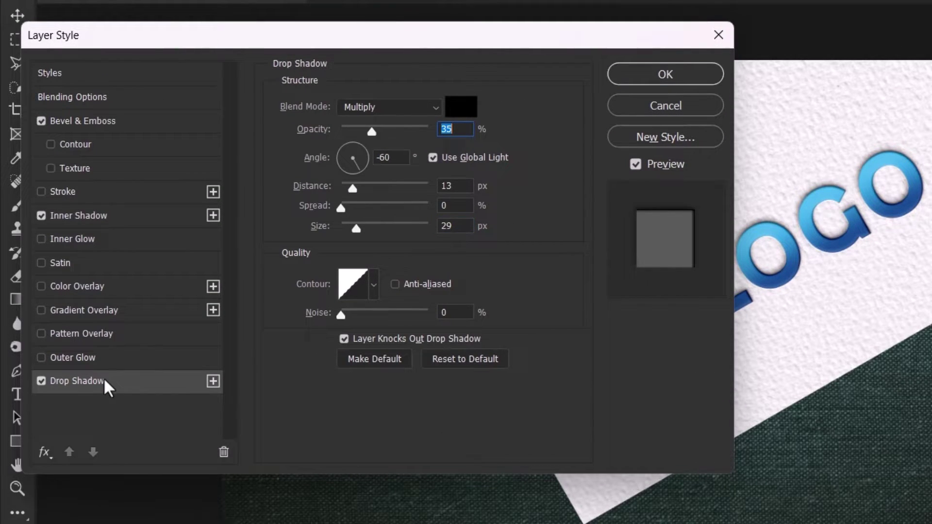
click(391, 110)
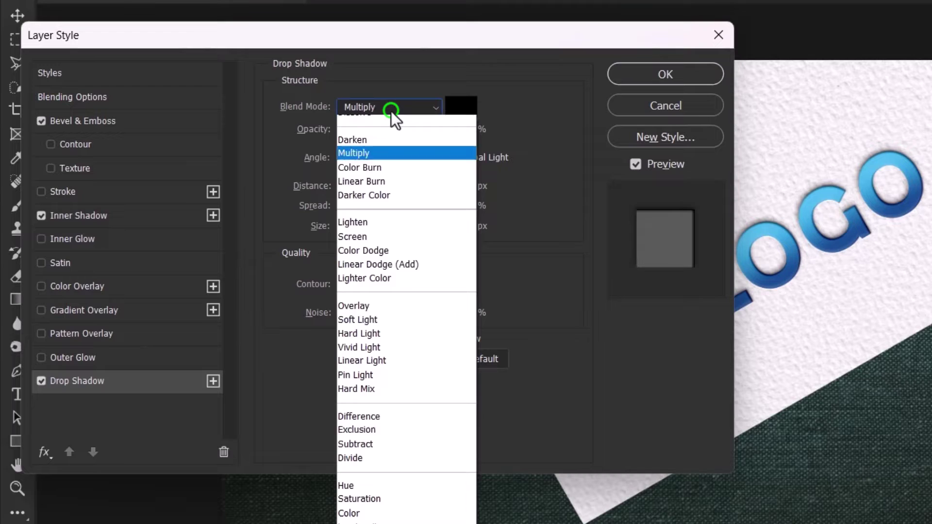
click(394, 275)
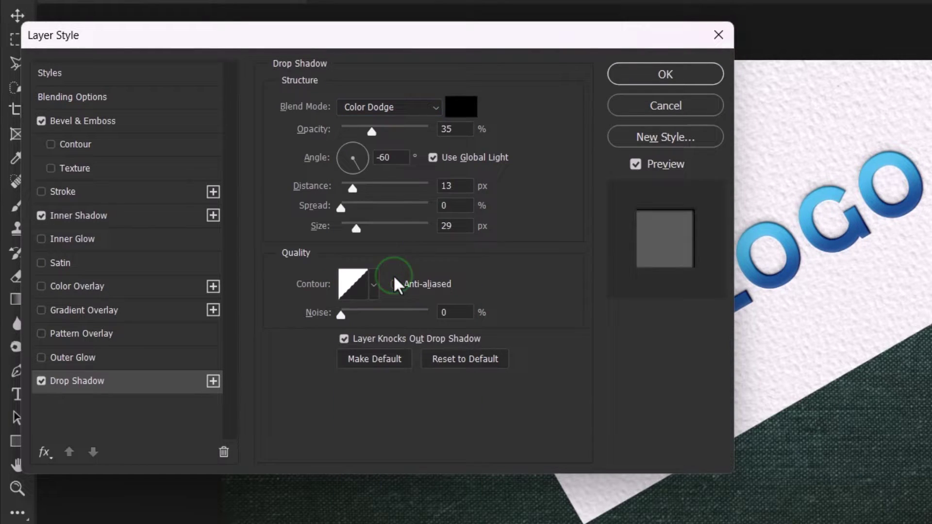
click(459, 111)
click(709, 286)
key(Return)
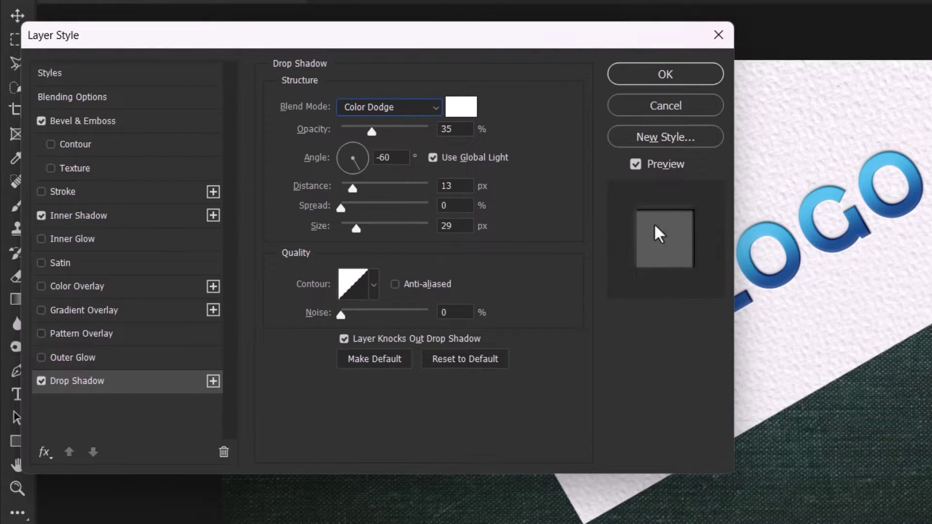
double_click(466, 129)
text(15)
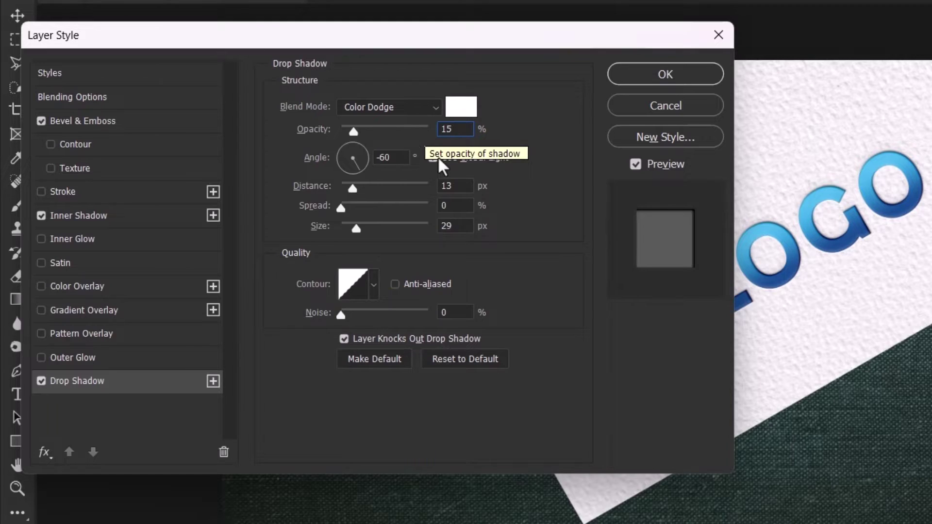
- Set the drop shadow to a 55° angle without global light, 15 px distance, 7 px size
click(434, 158)
double_click(402, 160)
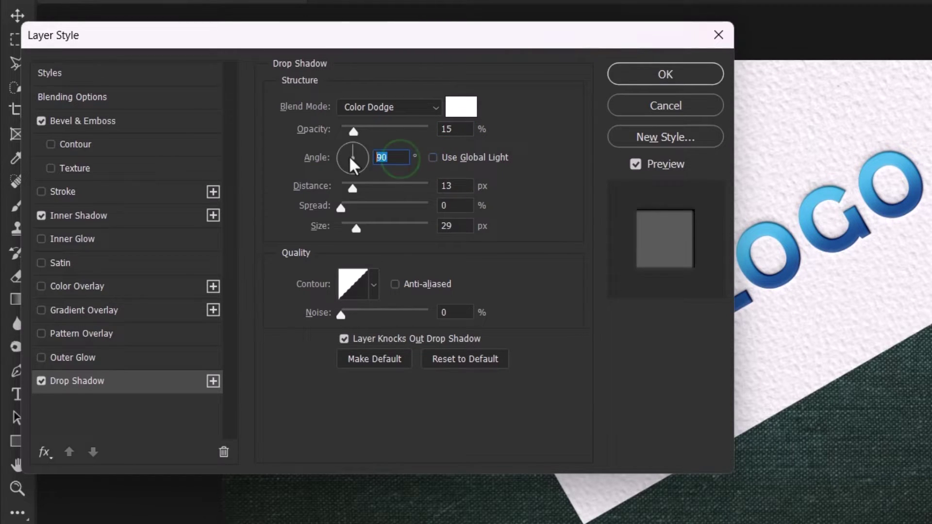
text(55)
double_click(453, 185)
text(15)
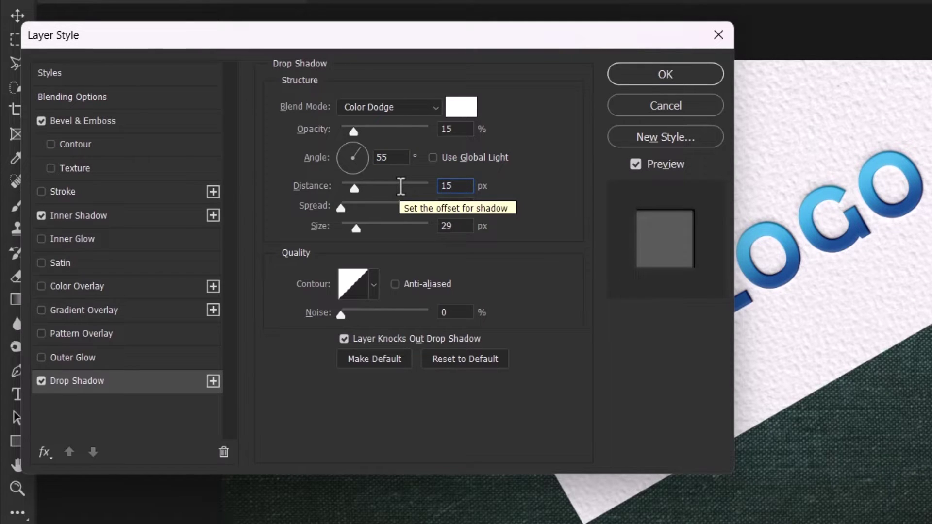
click(455, 210)
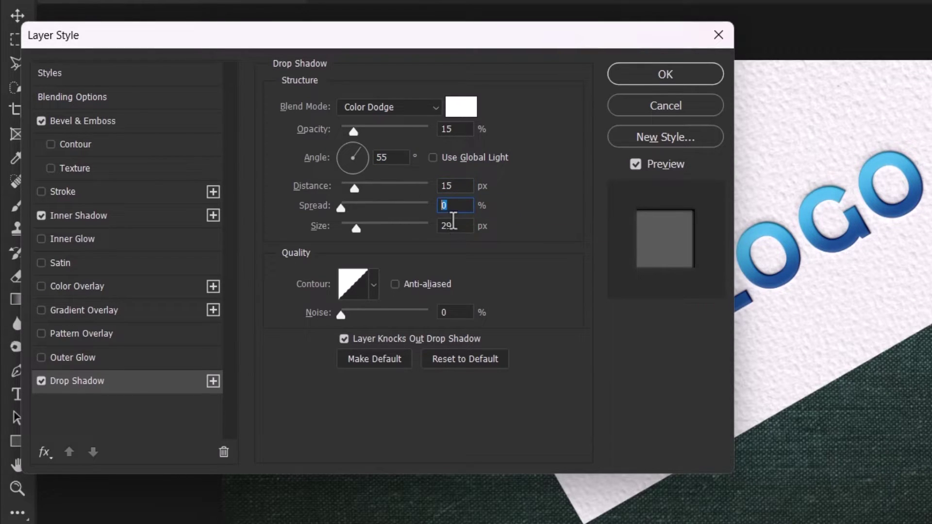
double_click(456, 222)
text(7)
- Compare the logo with and without the effects, then apply the layer style
click(642, 162)
click(642, 162)
click(642, 163)
click(642, 162)
click(650, 74)
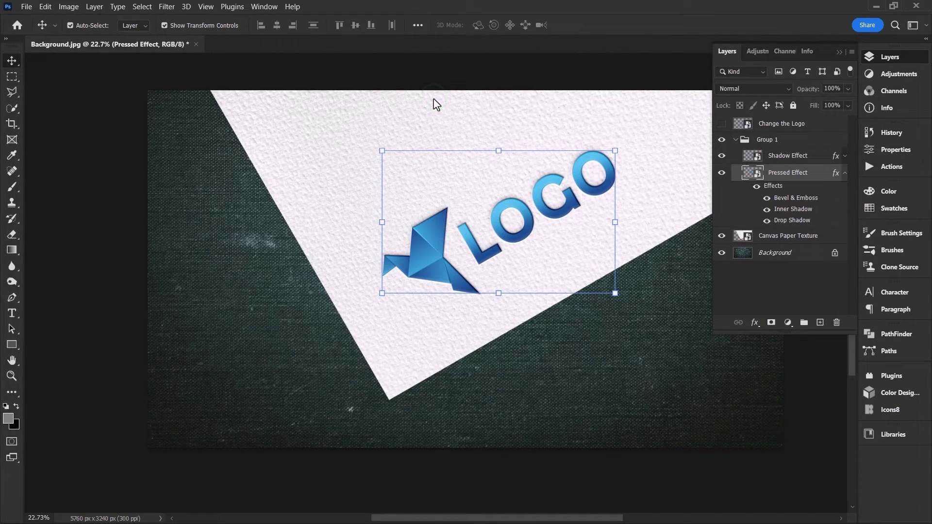
- Place Logo inner texture.jpg over the logo, rotated -30° and enlarged to about 185%
key(alt+Tab)
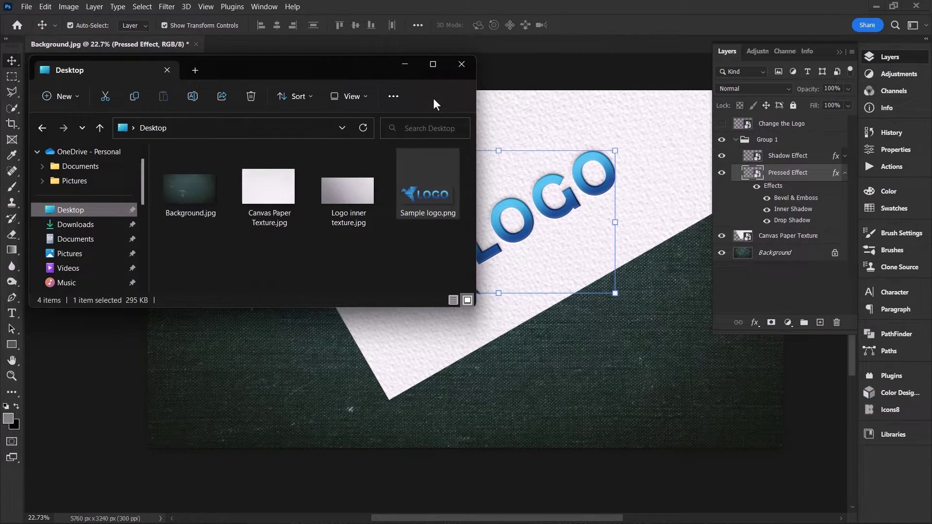
drag(369, 164, 547, 205)
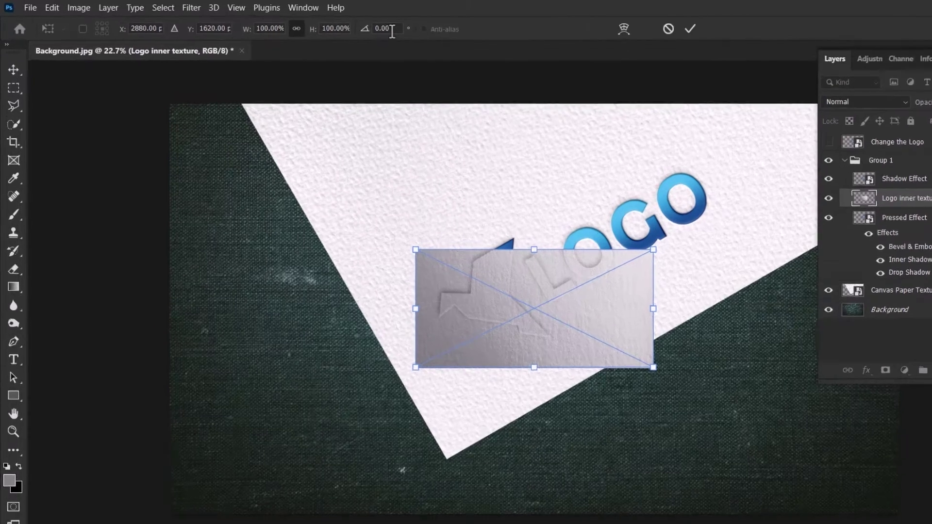
click(334, 25)
text(-30)
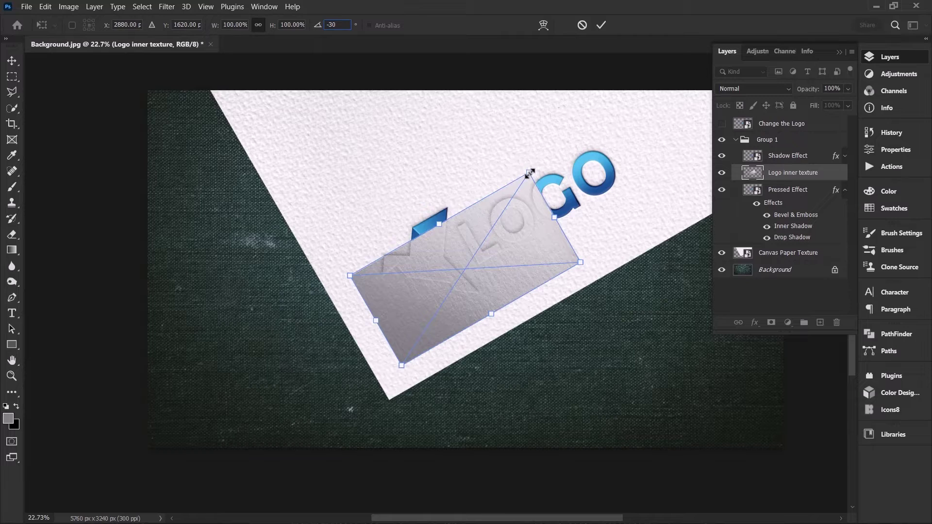
drag(793, 259, 930, 65)
drag(645, 128, 662, 152)
click(601, 25)
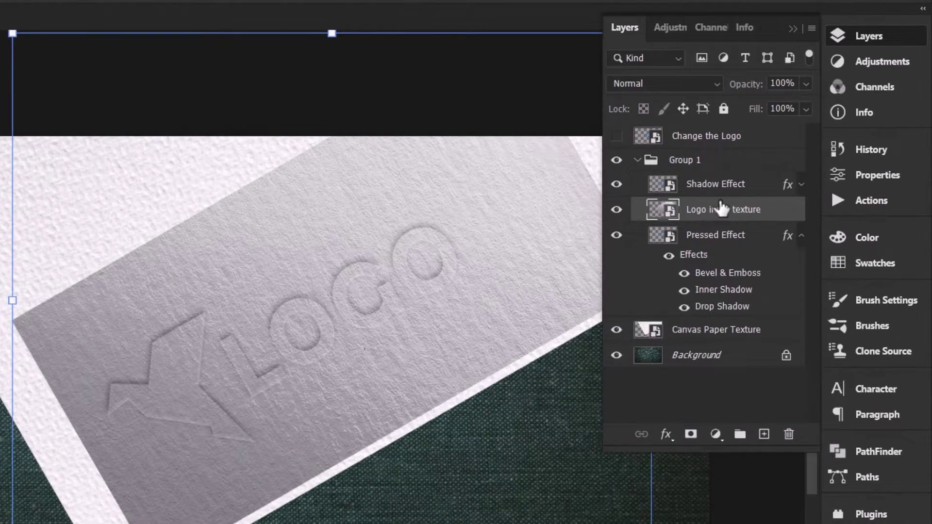
- Clip the texture to Pressed Effect in Hard Light blend mode with 90% fill
drag(722, 208, 733, 217)
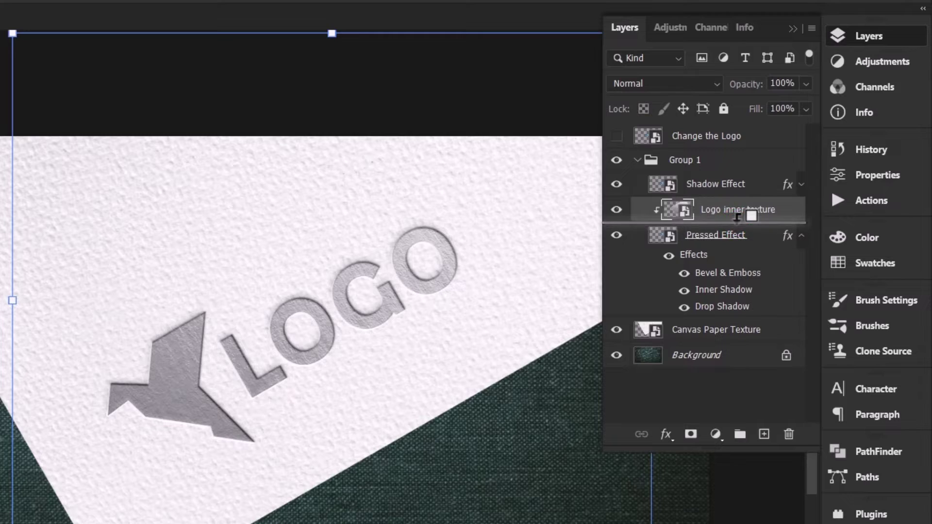
click(663, 80)
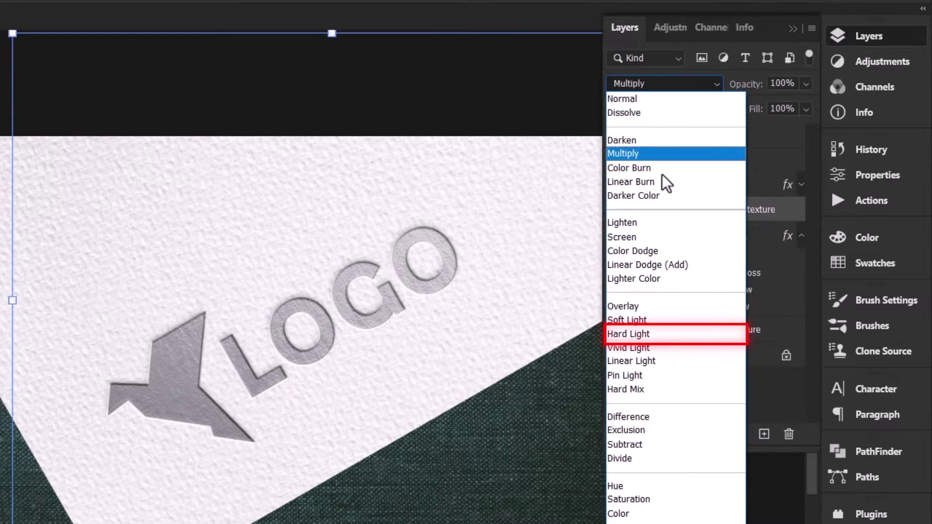
click(655, 334)
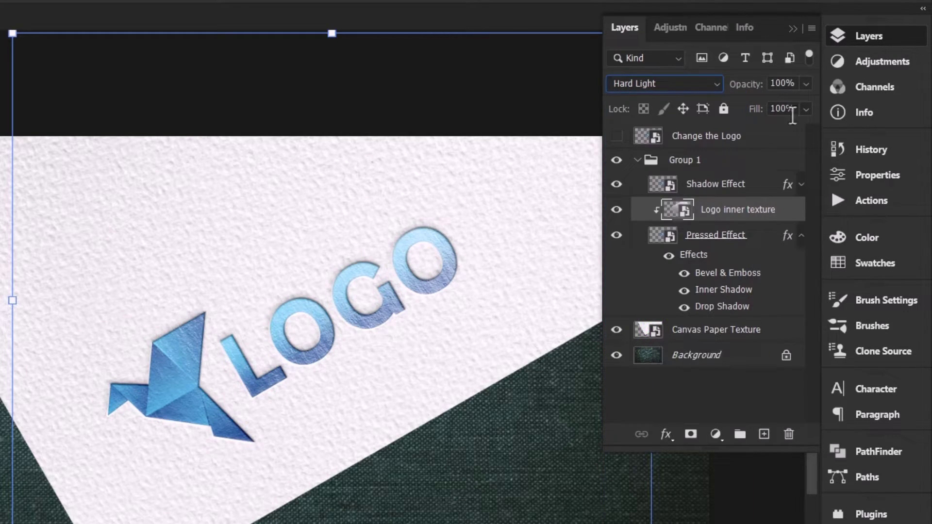
drag(806, 109, 799, 130)
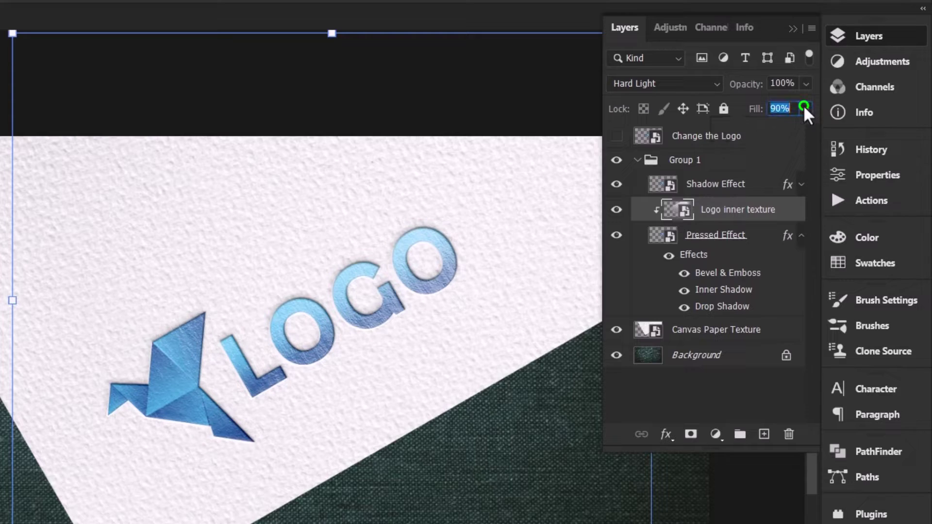
- Collapse the layers and rename Group 1 to 'Effects'
click(803, 237)
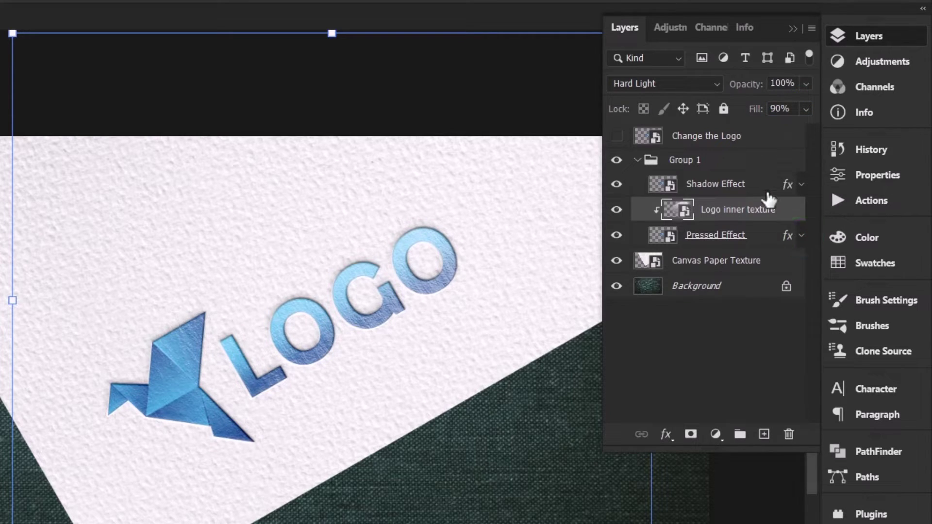
click(762, 185)
click(638, 160)
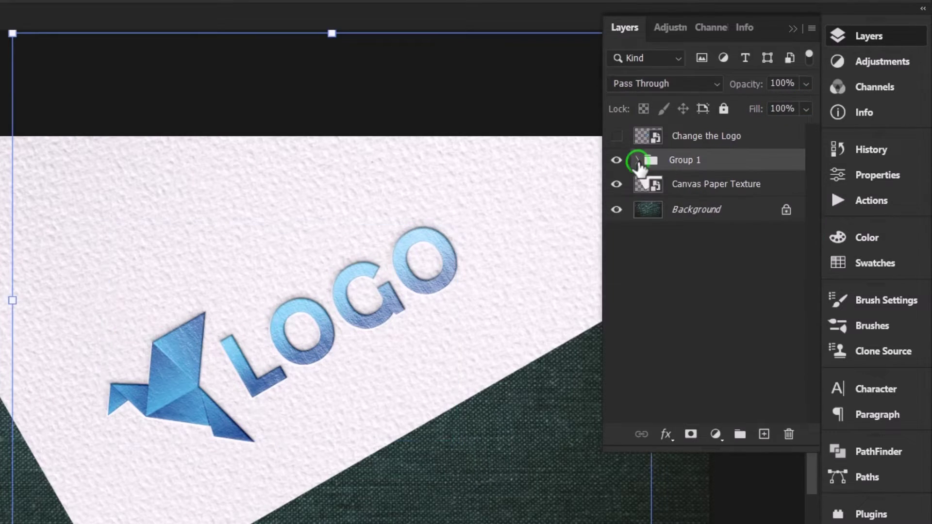
double_click(689, 160)
text(Effects)
key(Return)
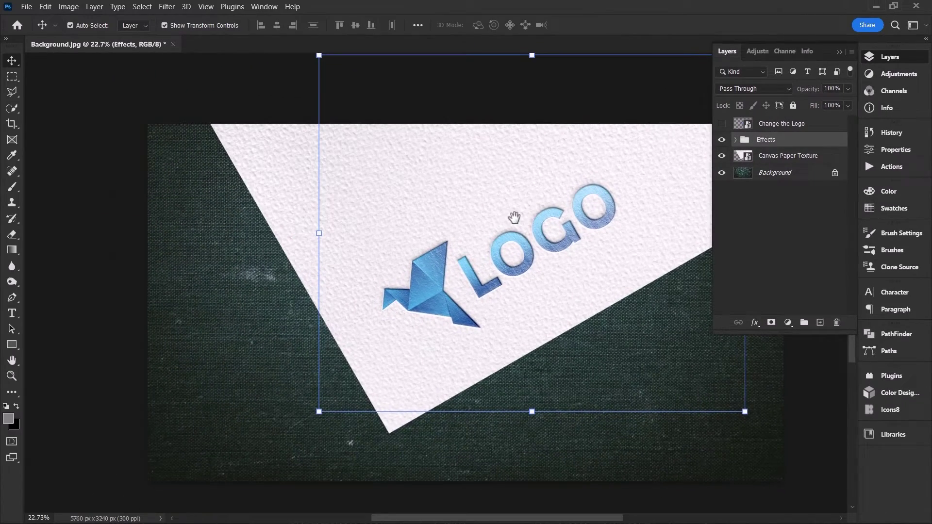
drag(514, 217, 429, 194)
scroll(427, 201, up, 1)
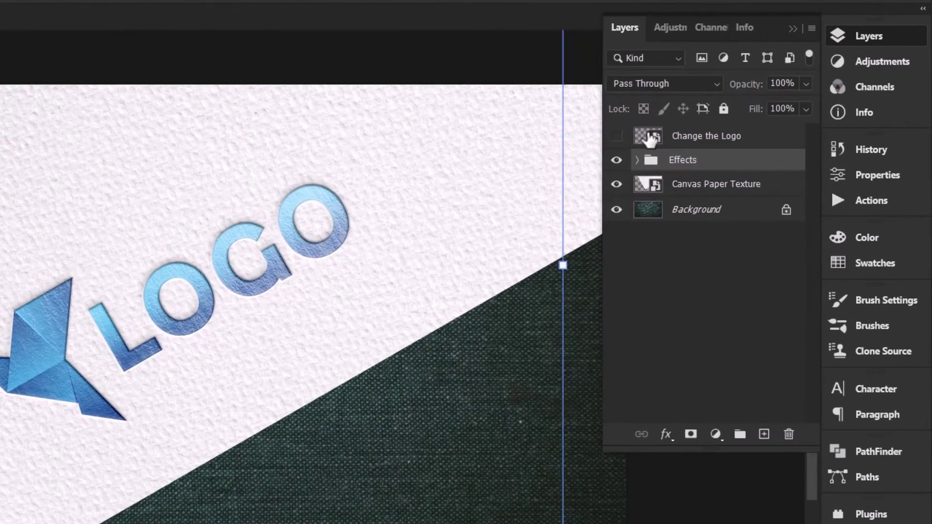
- Replace the origami artwork inside Change the Logo with the Burger King logo file
double_click(743, 124)
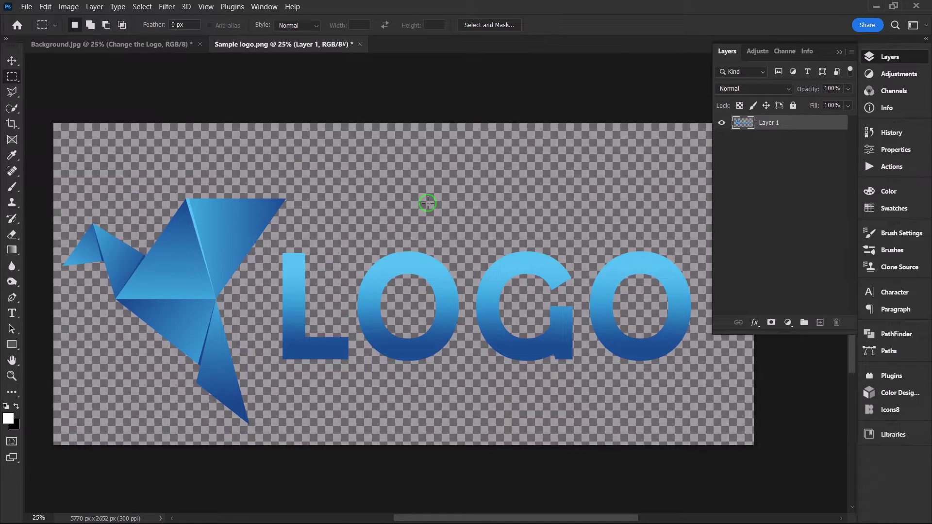
key(ctrl+a)
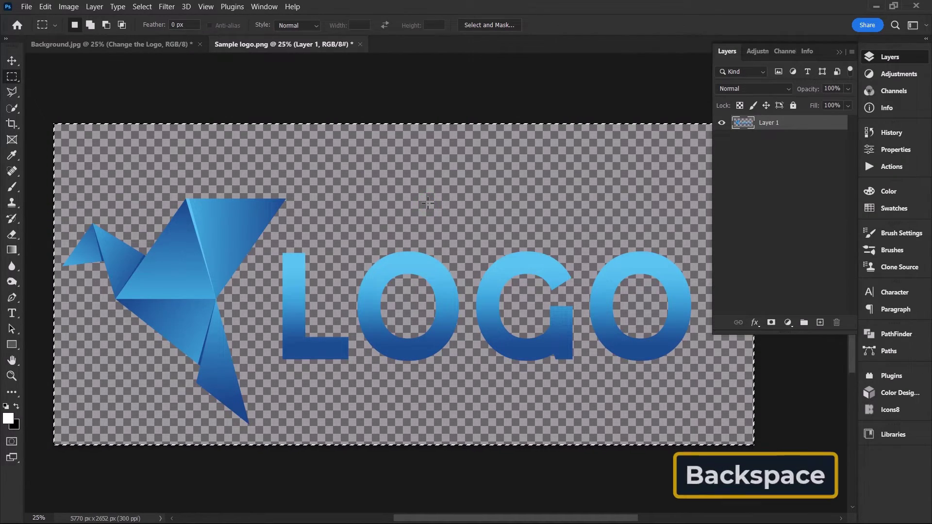
key(BackSpace)
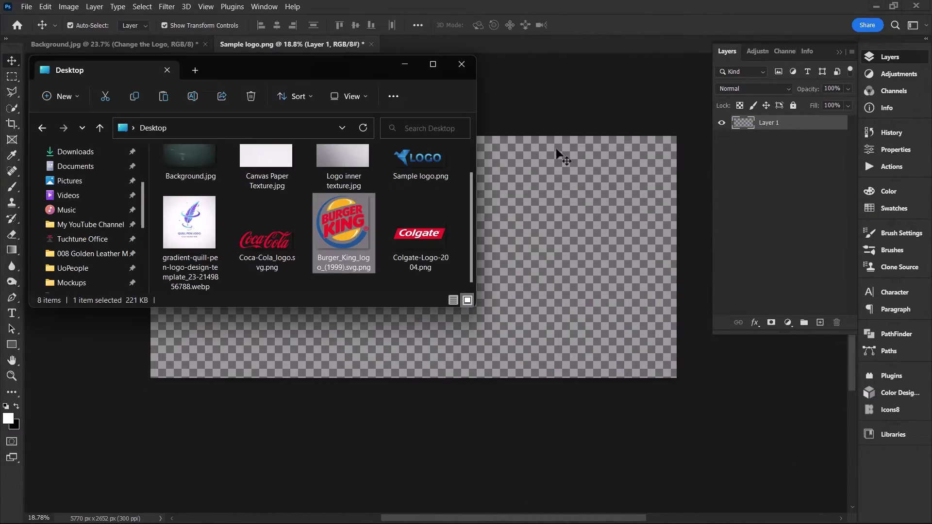
drag(361, 209, 549, 239)
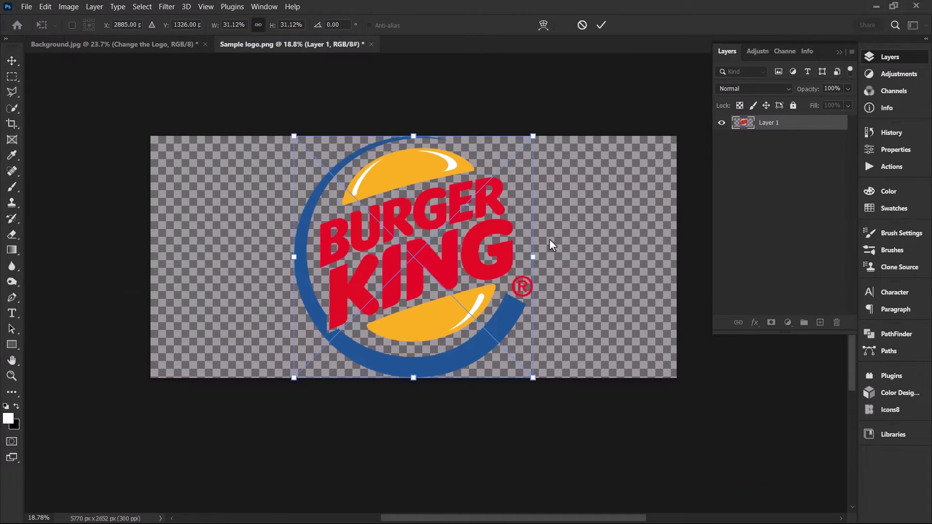
click(606, 25)
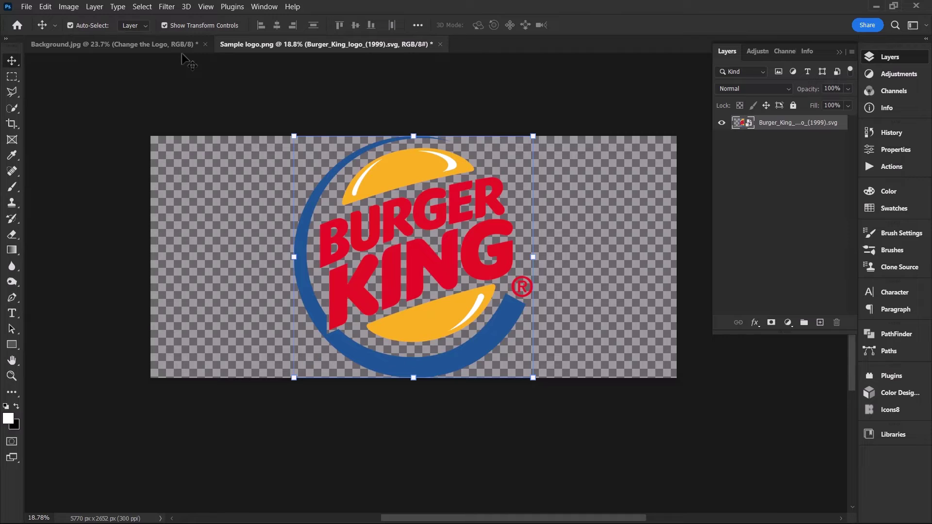
- Save the smart object and zoom into the Background.jpg mockup to inspect the Burger King deboss
key(ctrl+s)
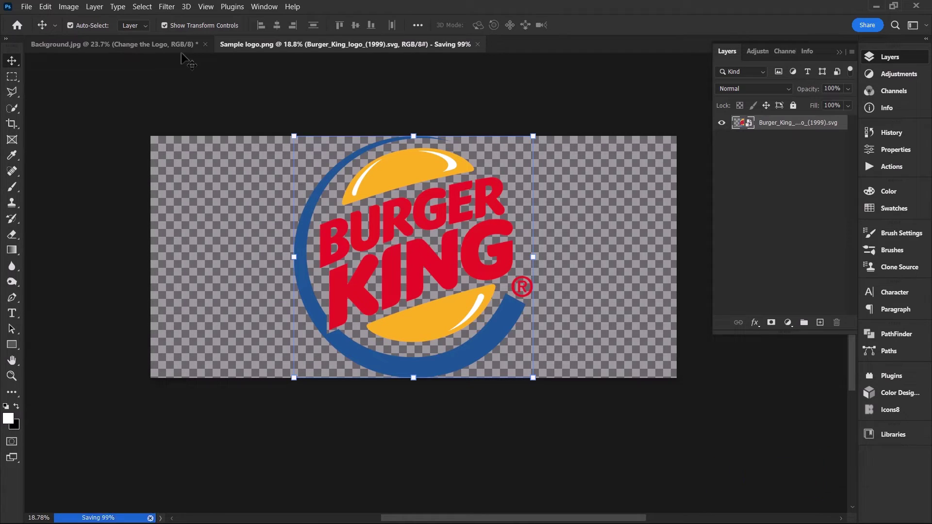
click(171, 47)
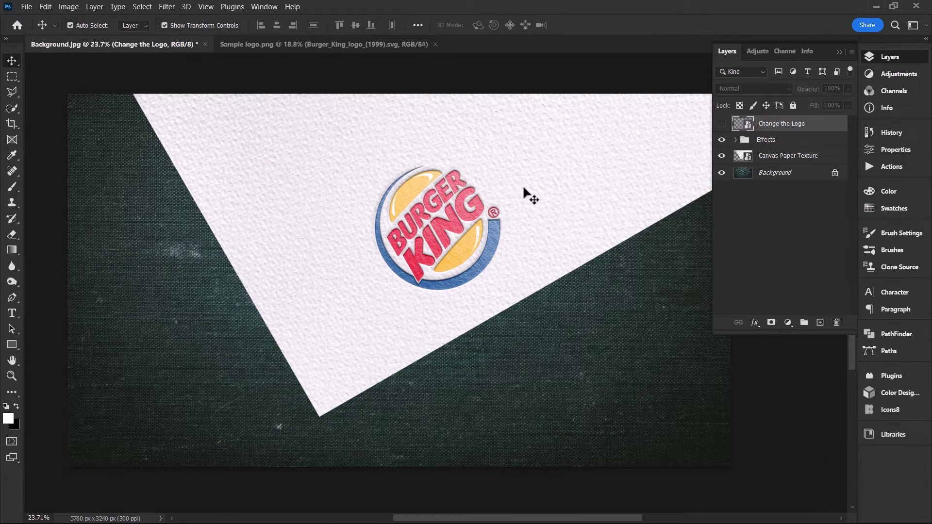
scroll(464, 219, up, 4)
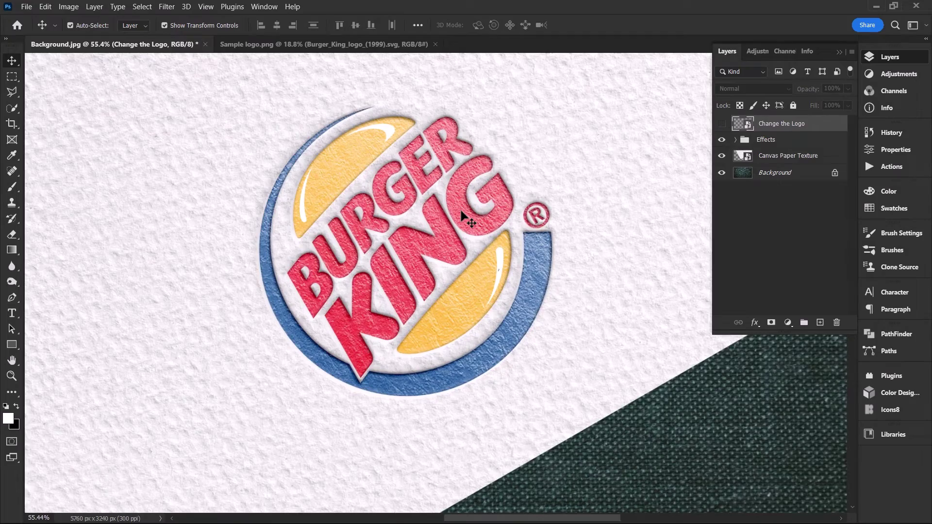